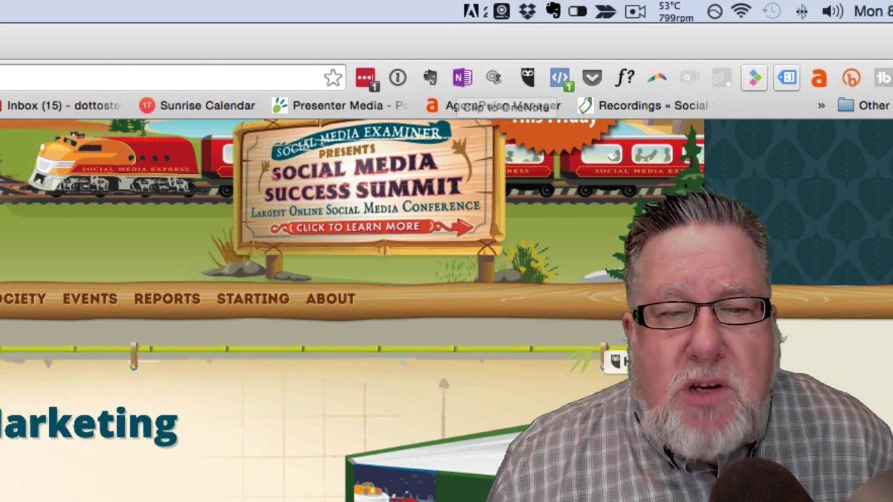
# Scroll the Social Media Examiner page down to the 'Snapchat Memories Allows Republishing of Content' article
pyautogui.scroll(1, 446, 310)
pyautogui.scroll(-10, 446, 310)
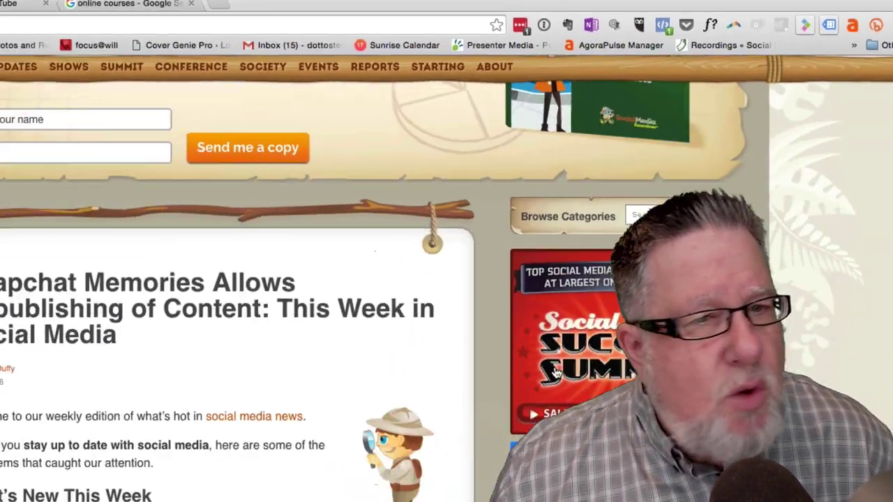
pyautogui.scroll(-1, 596, 321)
pyautogui.scroll(3, 596, 321)
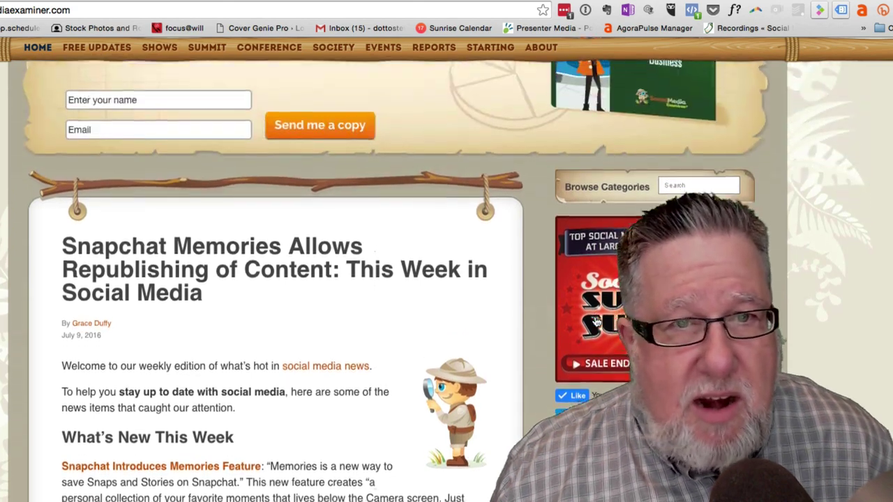
pyautogui.scroll(-3, 597, 321)
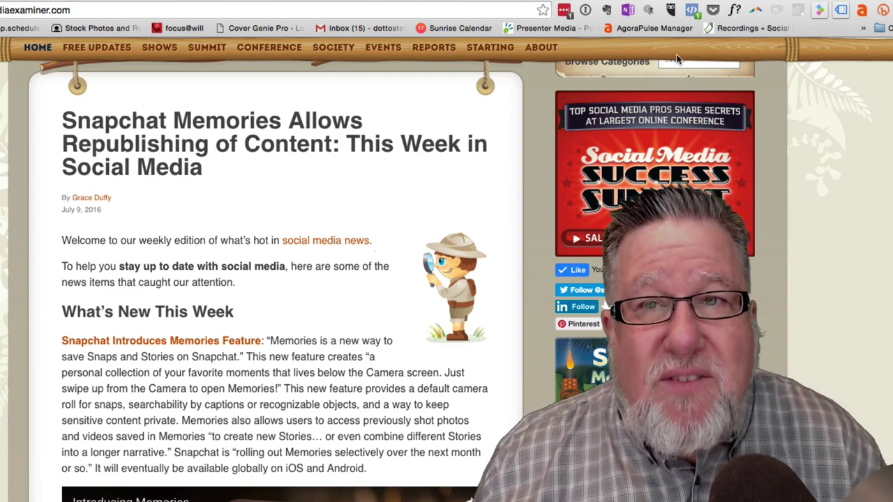
# In Evernote Web Clipper, preview the page as Article, Simplified article and Full page, then choose Bookmark
pyautogui.click(606, 13)
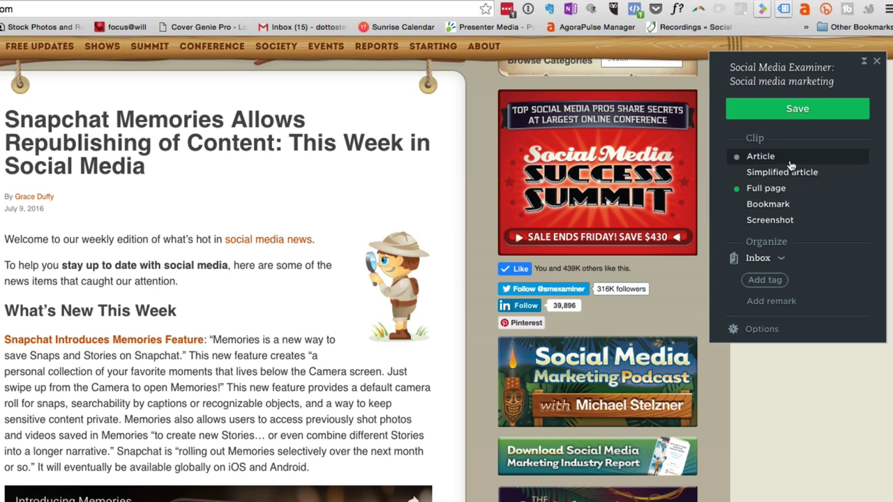
pyautogui.click(790, 164)
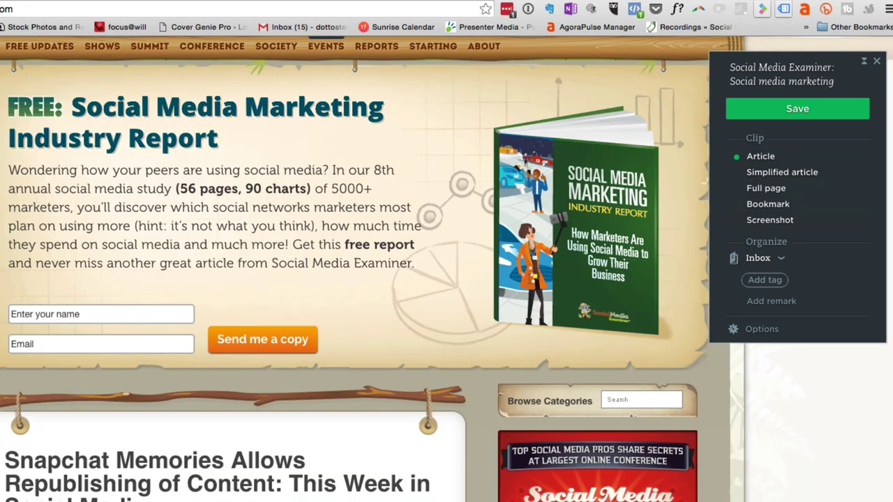
pyautogui.click(785, 177)
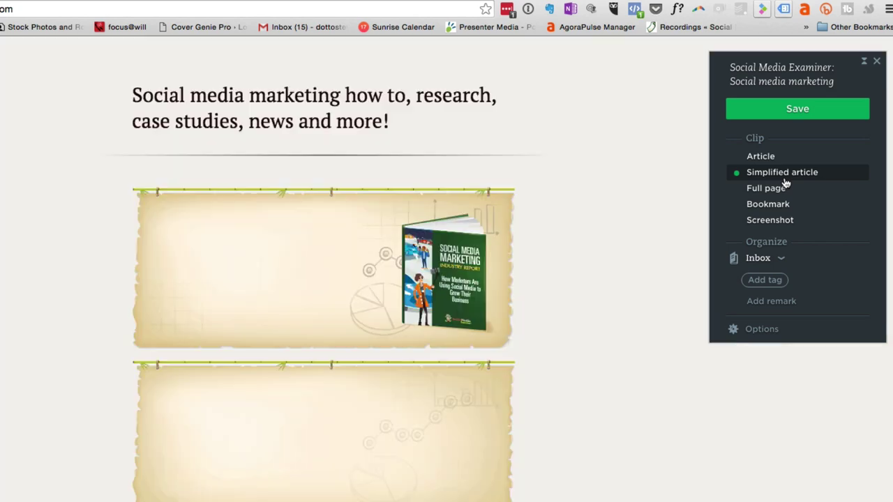
pyautogui.scroll(-1, 369, 457)
pyautogui.scroll(-15, 368, 457)
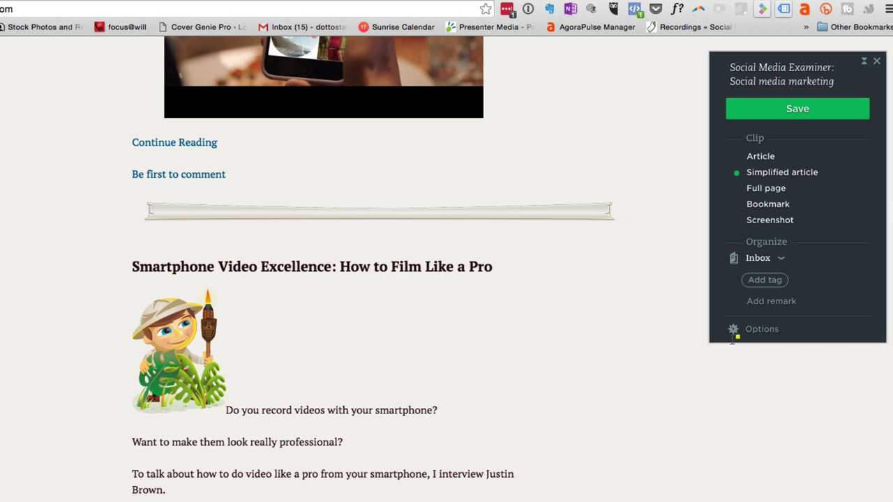
pyautogui.click(767, 194)
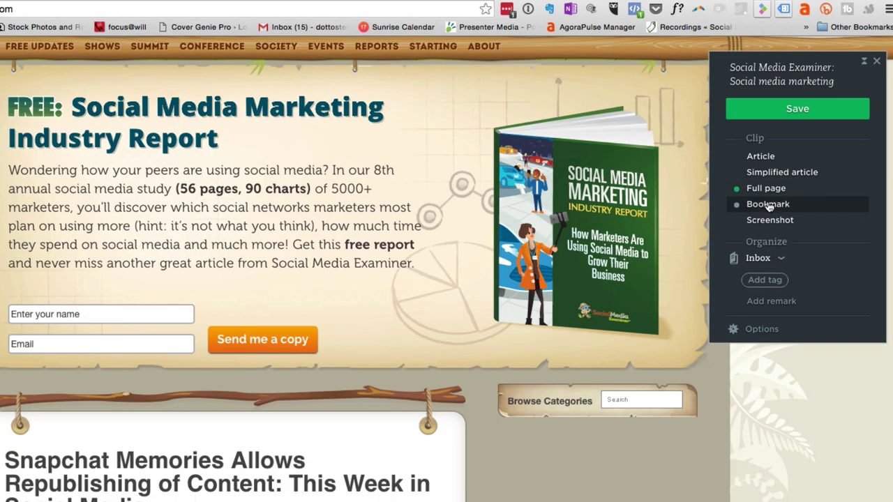
pyautogui.click(767, 204)
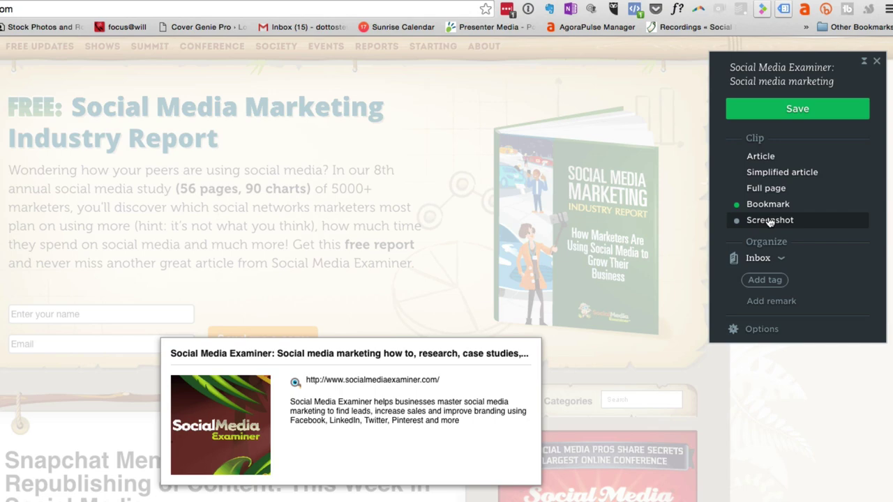
# Screenshot the Industry Report box and draw two arrows, at its heading and the time text
pyautogui.click(770, 221)
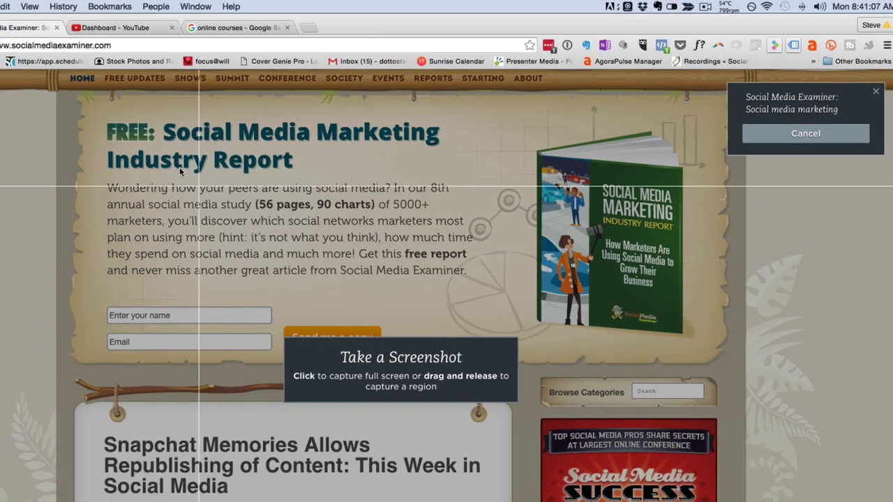
pyautogui.moveTo(97, 114)
pyautogui.mouseDown()
pyautogui.moveTo(785, 366)
pyautogui.moveTo(746, 365)
pyautogui.mouseUp()
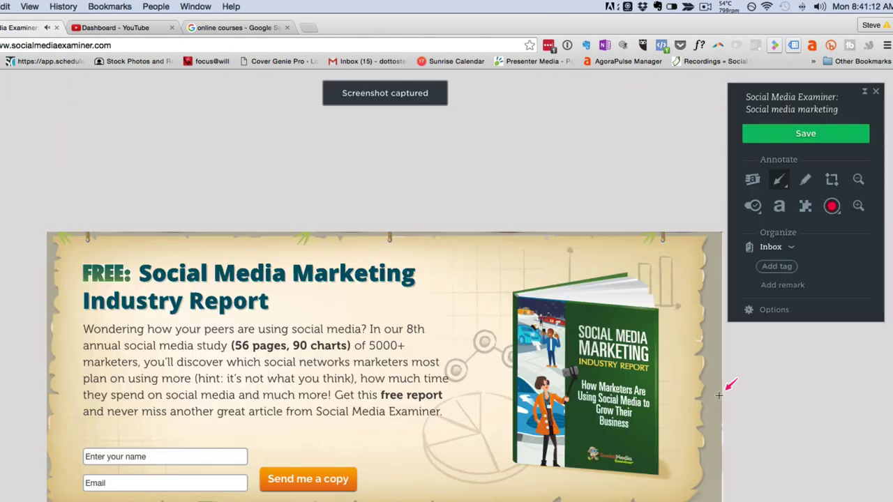
pyautogui.click(779, 182)
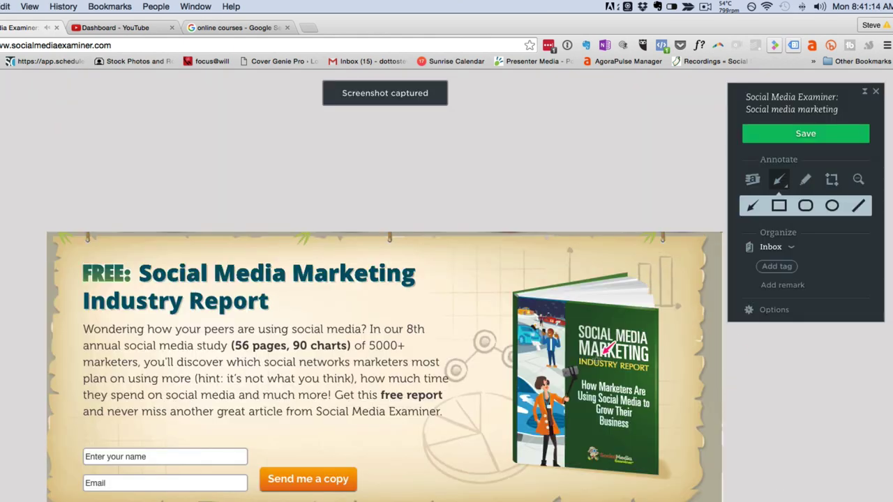
pyautogui.moveTo(585, 412)
pyautogui.mouseDown()
pyautogui.moveTo(299, 277)
pyautogui.moveTo(290, 300)
pyautogui.mouseUp()
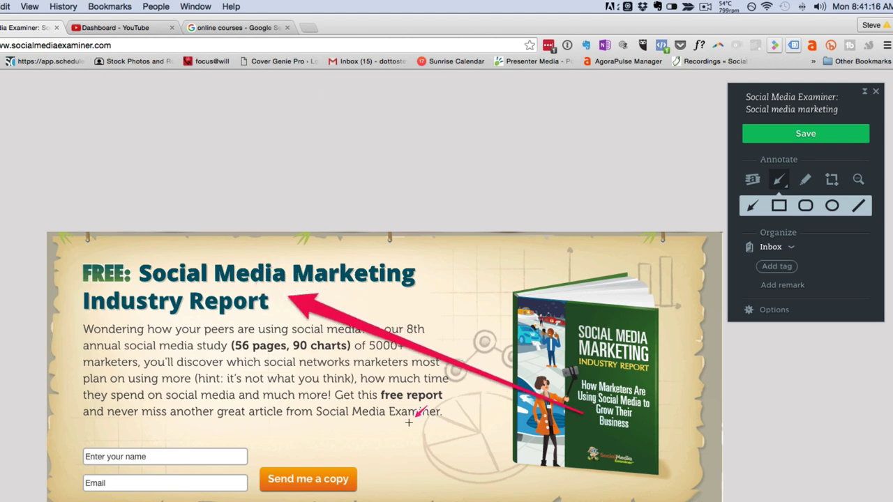
pyautogui.moveTo(185, 417); pyautogui.dragTo(395, 377)
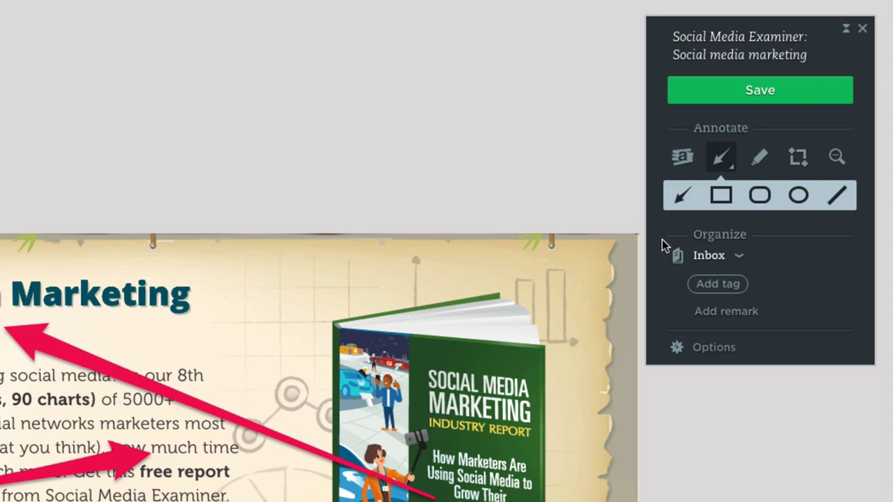
# Check the notebook list and keep the clip in the Inbox notebook
pyautogui.click(722, 258)
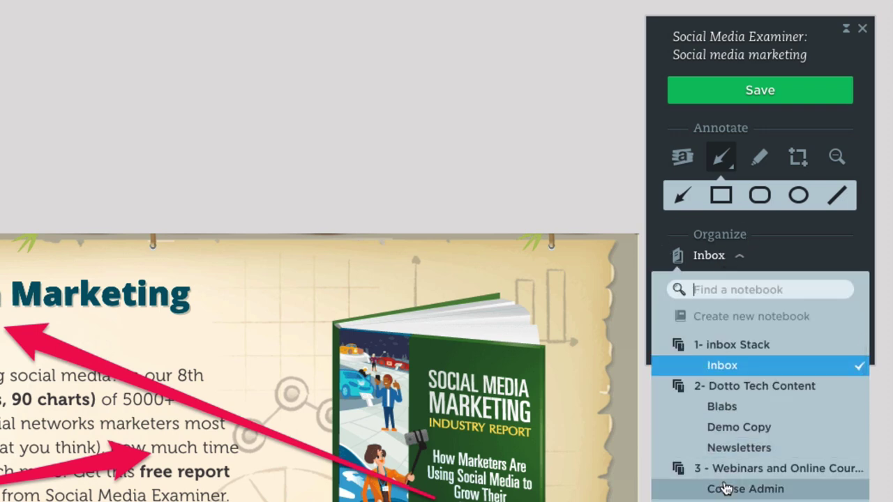
pyautogui.scroll(-3, 725, 488)
pyautogui.scroll(3, 725, 481)
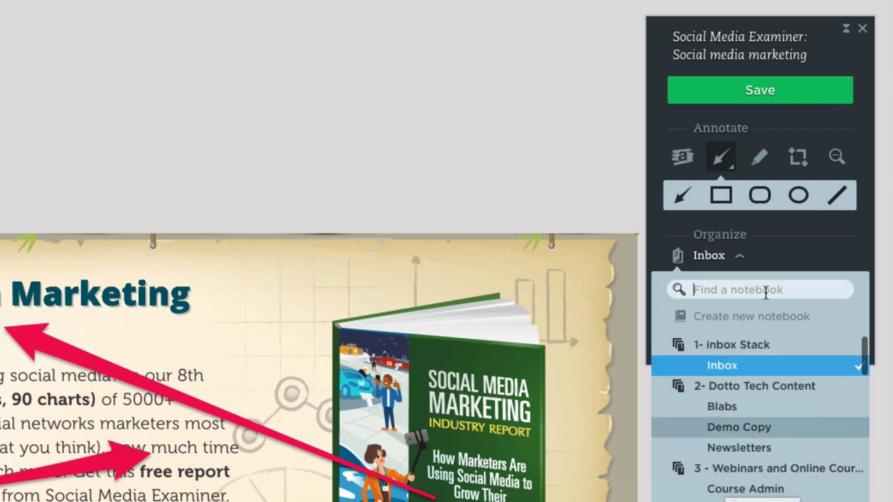
pyautogui.click(789, 255)
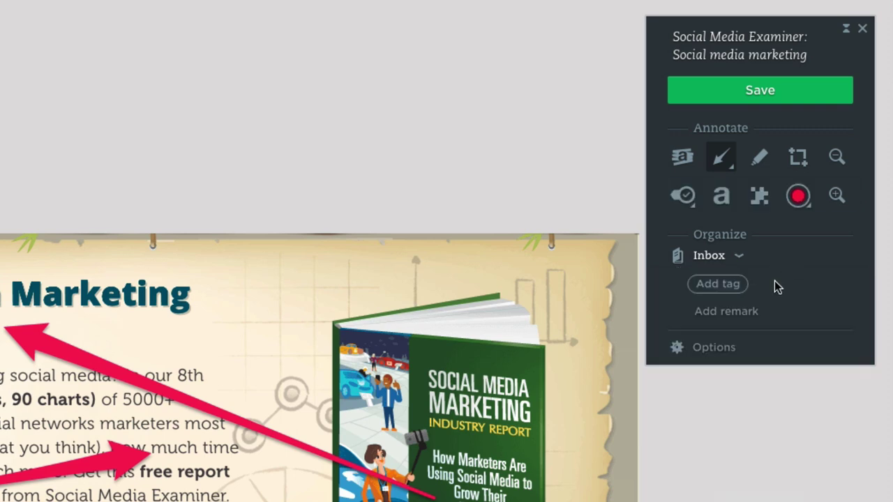
# Add the tag 'demo' to the clip
pyautogui.click(730, 296)
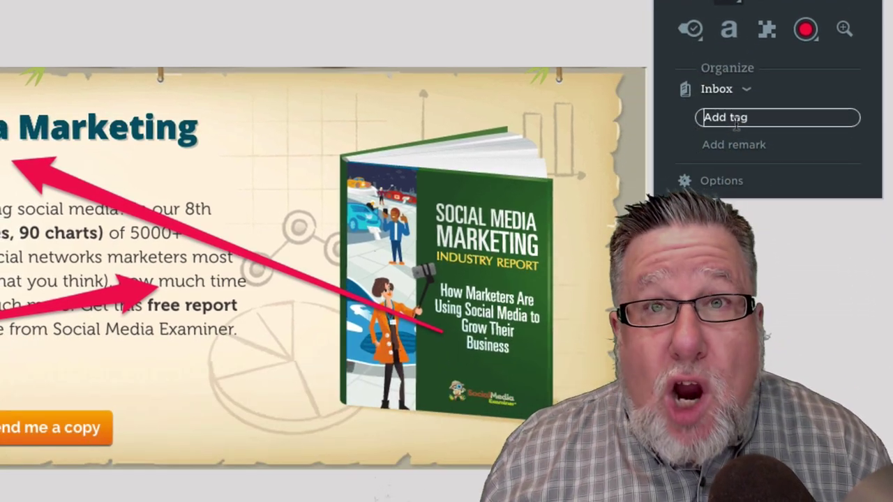
pyautogui.click(736, 121)
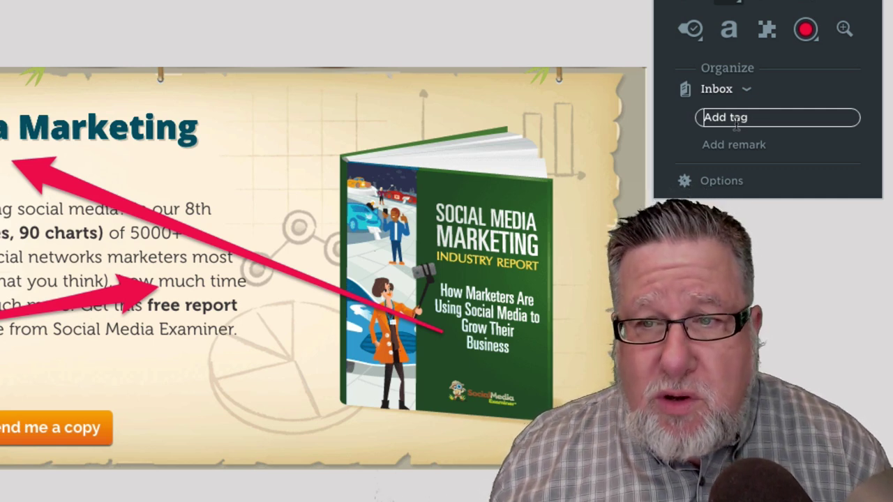
pyautogui.write('dem')
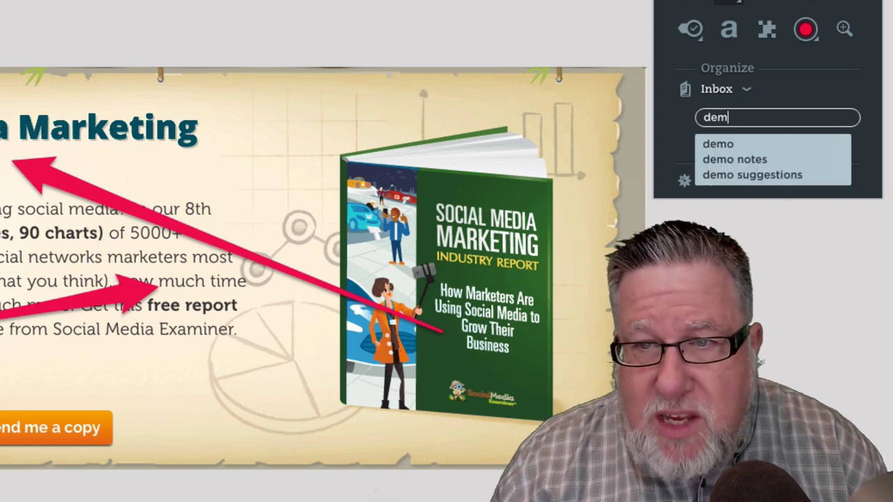
pyautogui.write('o')
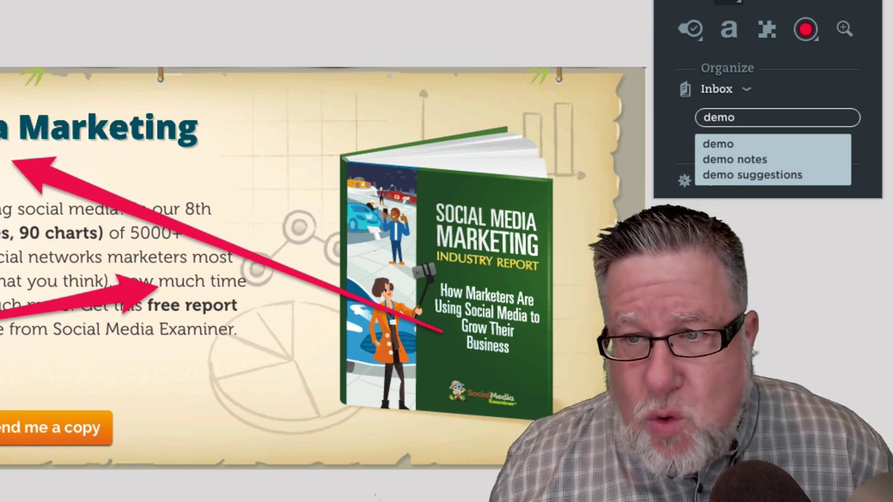
pyautogui.press('Return')
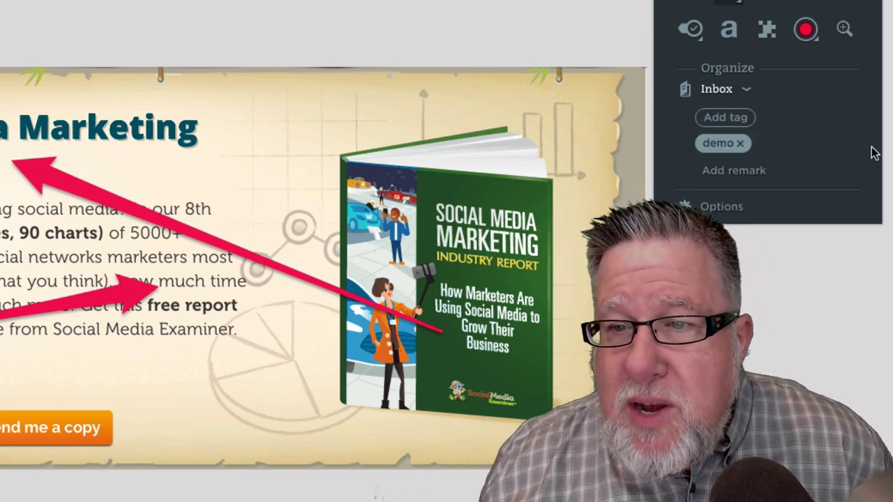
# Start a remark on the clip, then close the Evernote clipper panel
pyautogui.click(747, 170)
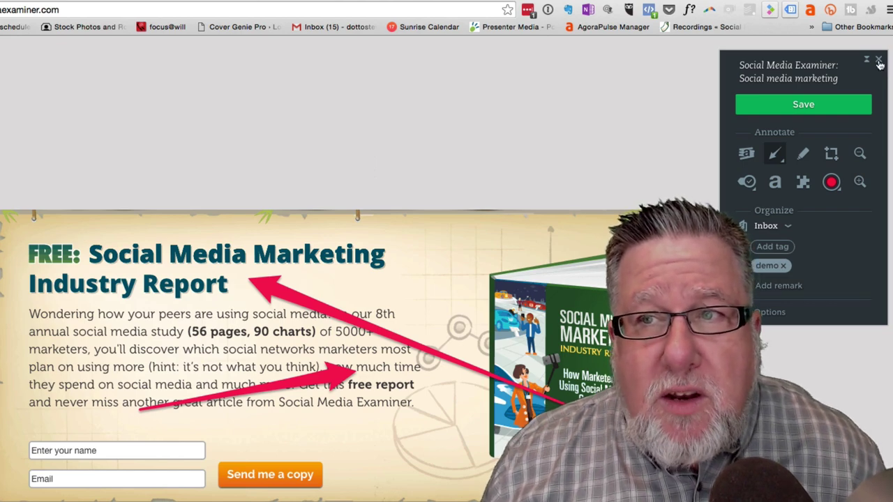
pyautogui.click(879, 61)
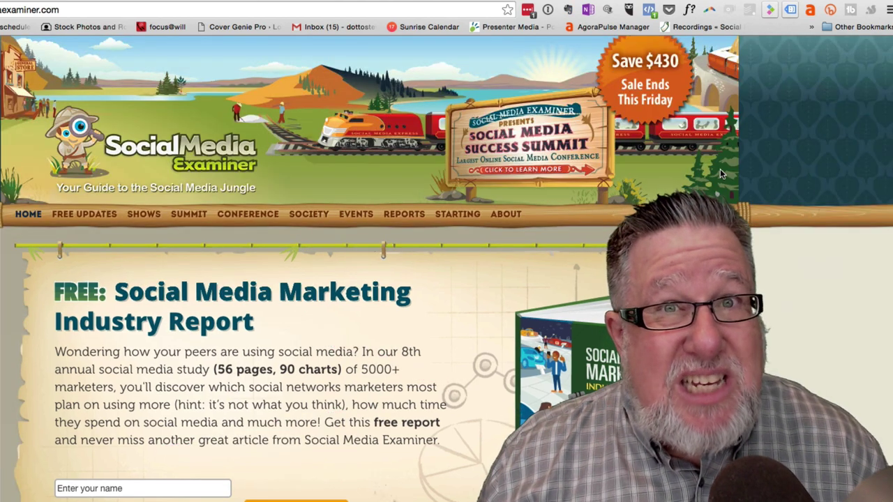
# Open the OneNote clipper, look over the Full Page preview, and switch to Region clipping
pyautogui.click(589, 10)
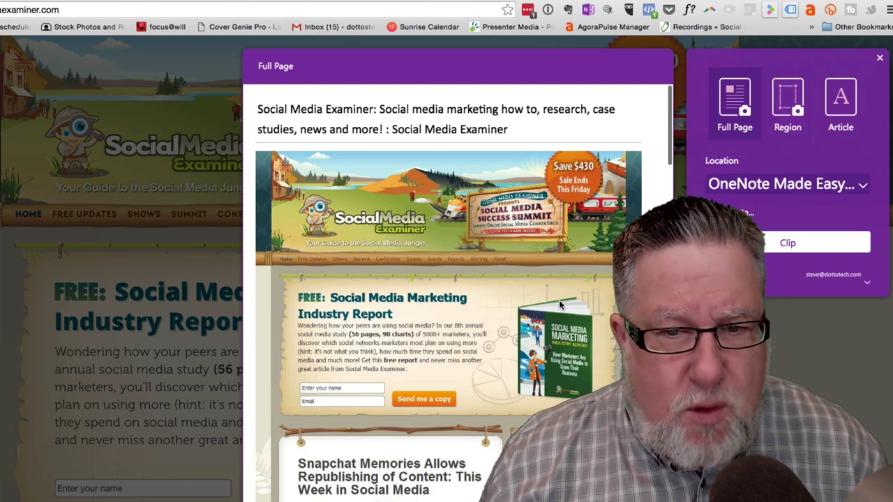
pyautogui.scroll(-10, 558, 301)
pyautogui.scroll(10, 558, 301)
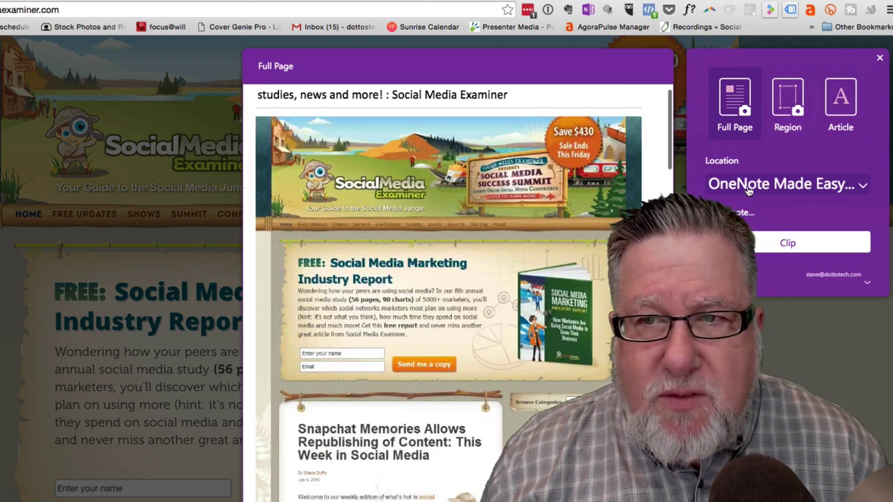
pyautogui.click(789, 102)
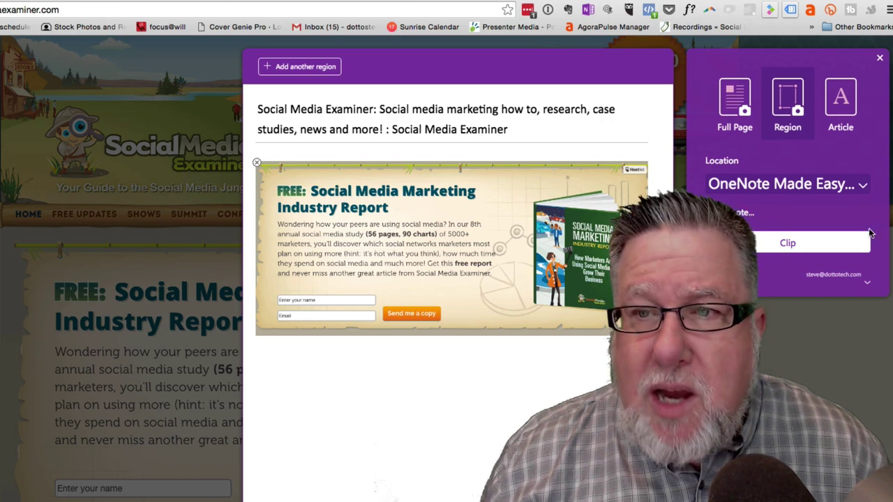
# Switch the OneNote clip to Article mode and scroll through the simplified preview
pyautogui.click(840, 98)
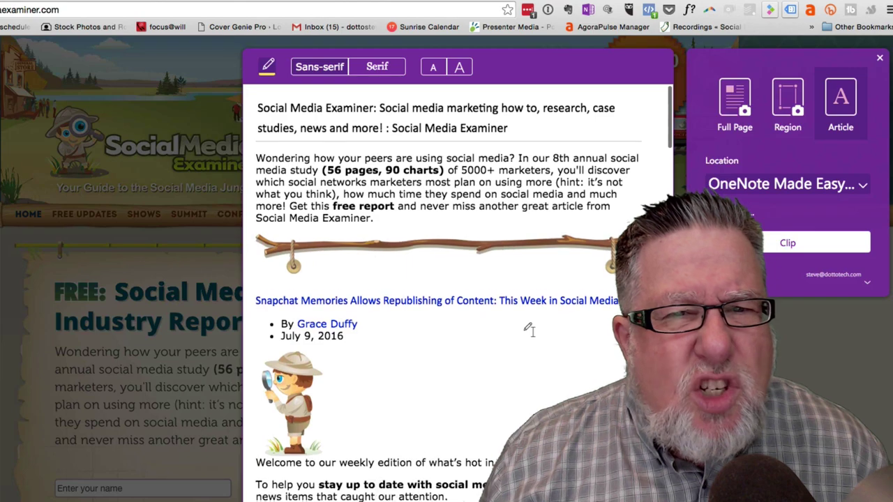
pyautogui.scroll(-10, 529, 330)
pyautogui.scroll(-20, 529, 329)
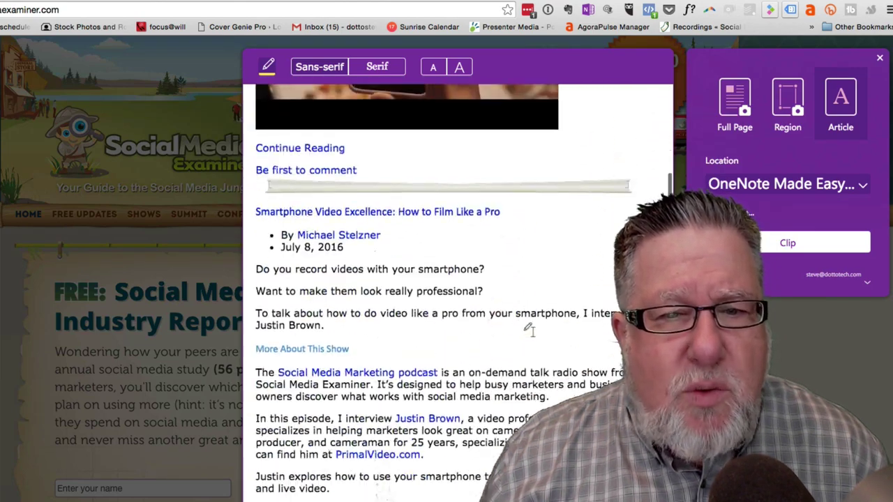
pyautogui.scroll(-4, 530, 330)
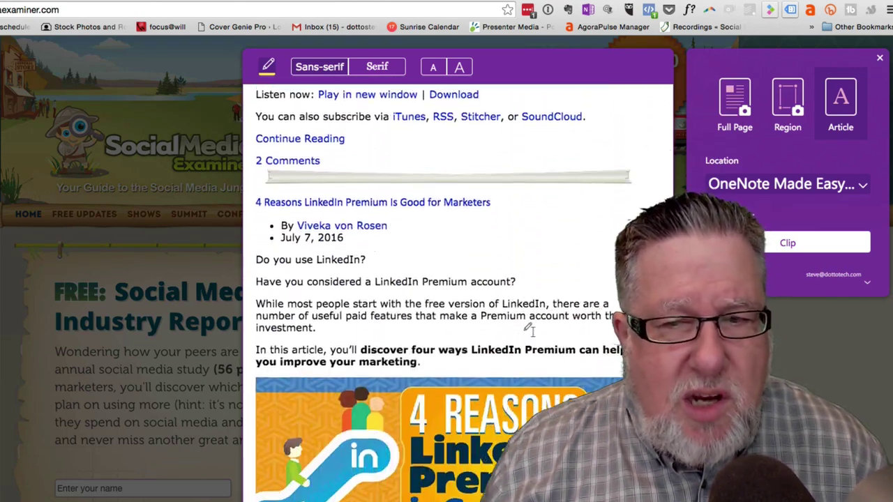
pyautogui.scroll(20, 529, 330)
pyautogui.scroll(7, 530, 330)
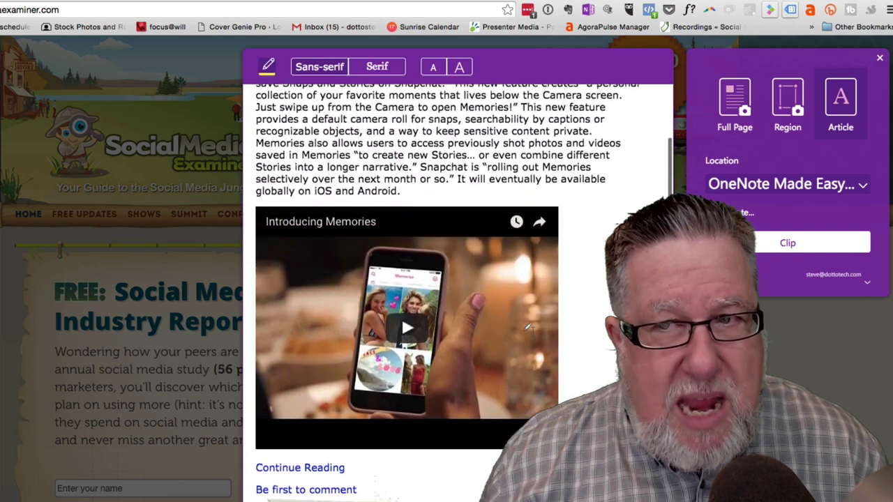
# Keep OneNote Made Easy as the save location and open an empty note field
pyautogui.click(825, 184)
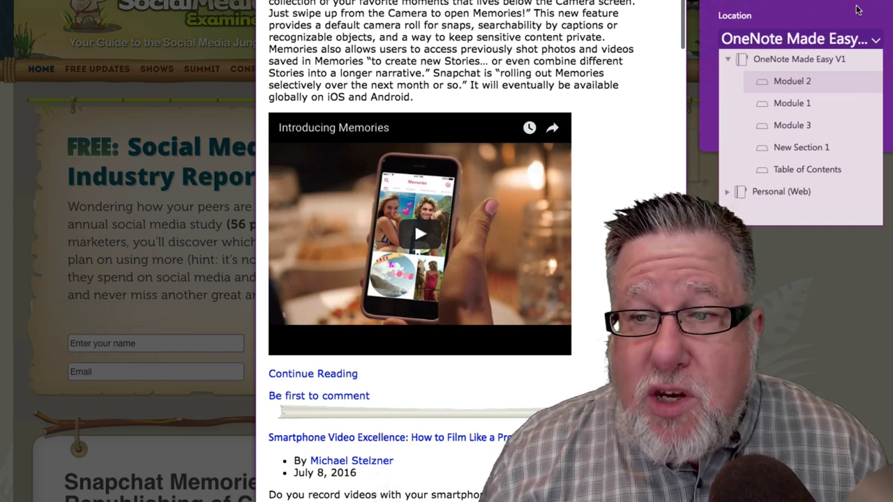
pyautogui.click(873, 40)
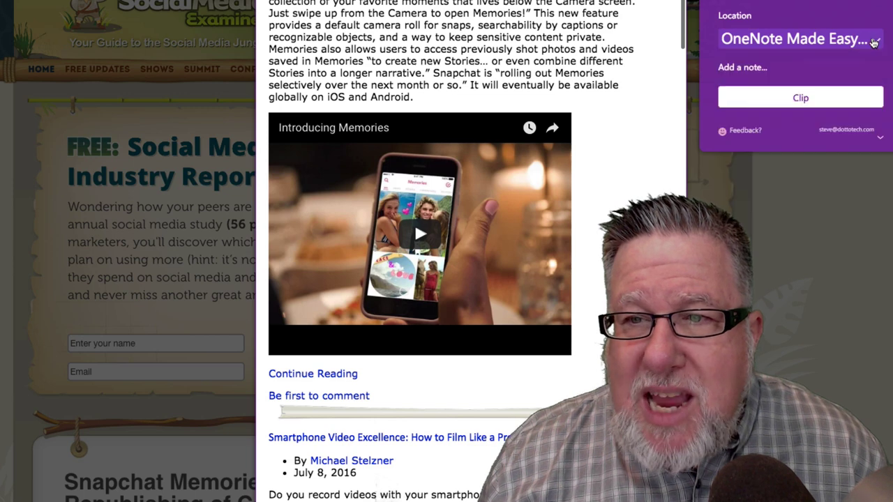
pyautogui.click(756, 68)
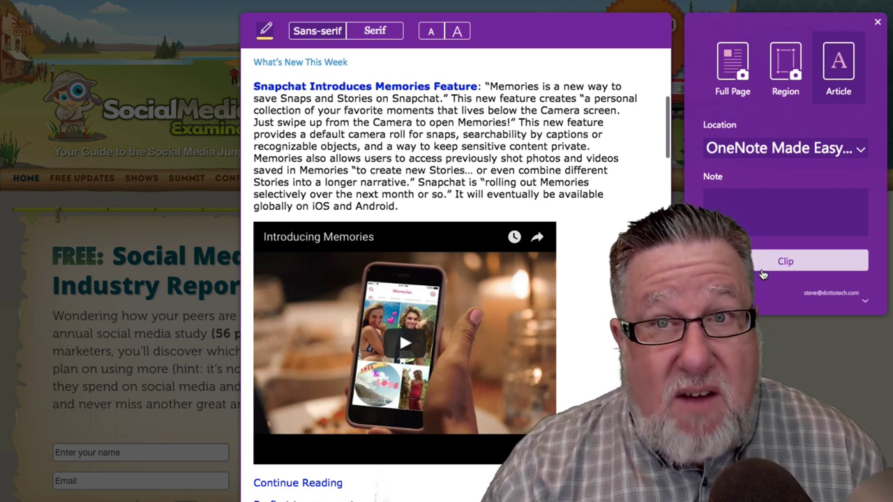
# Close the OneNote clipper without clipping and open the Evernote clipper's Options
pyautogui.click(879, 23)
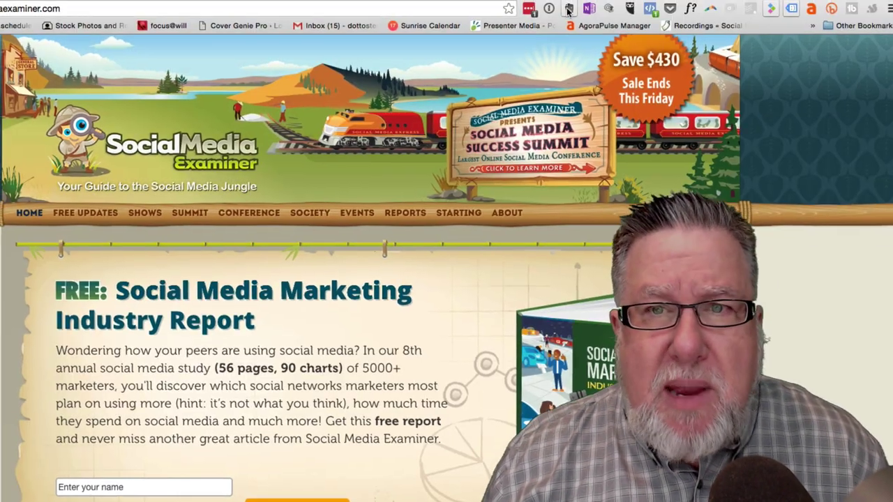
pyautogui.click(568, 10)
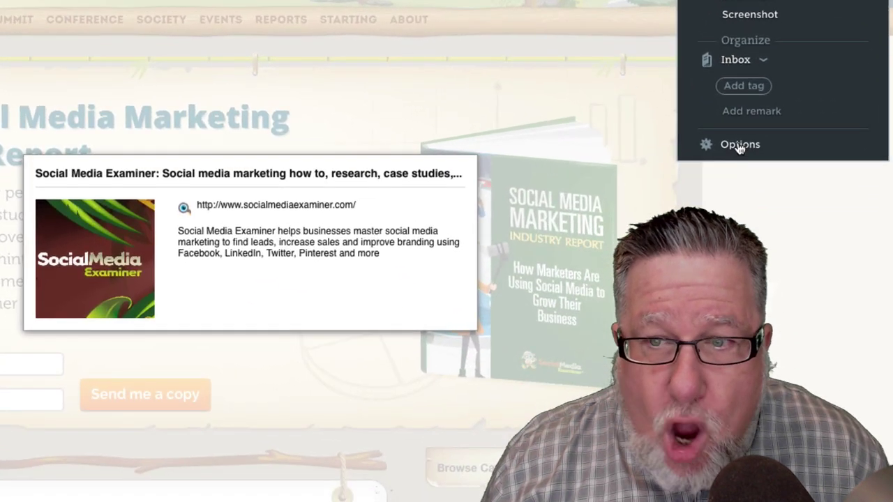
pyautogui.click(771, 311)
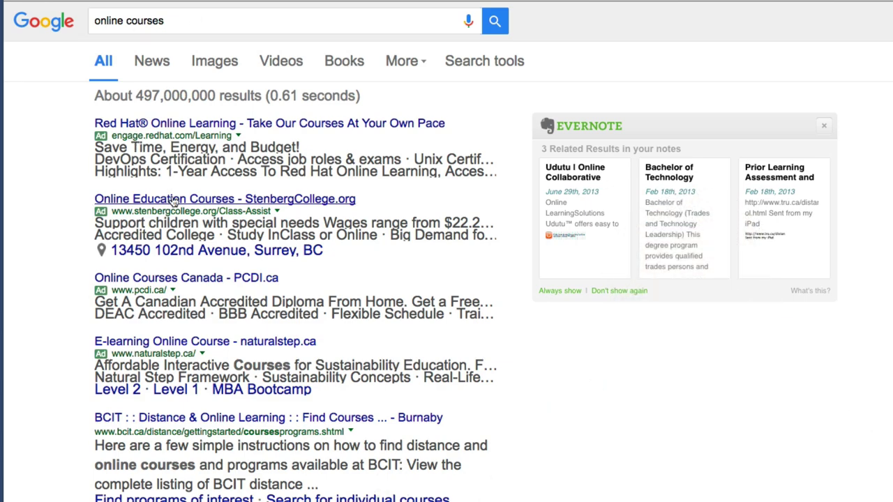
pyautogui.scroll(-5, 187, 168)
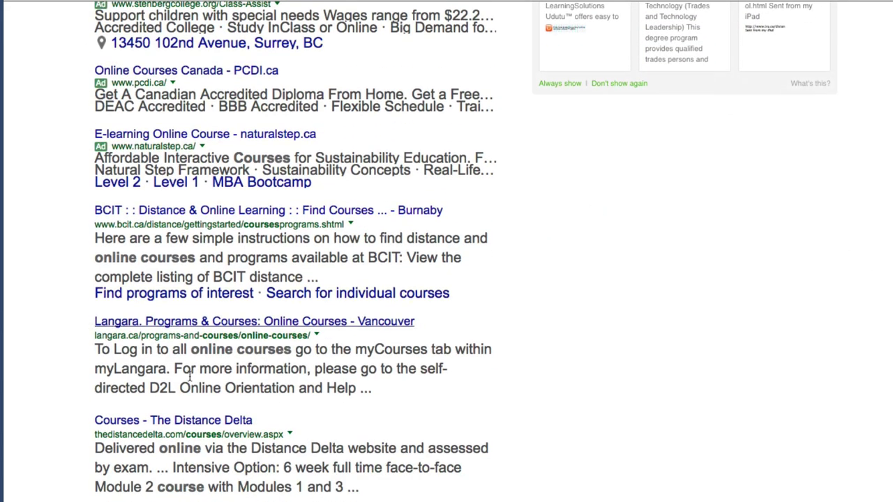
pyautogui.scroll(5, 245, 253)
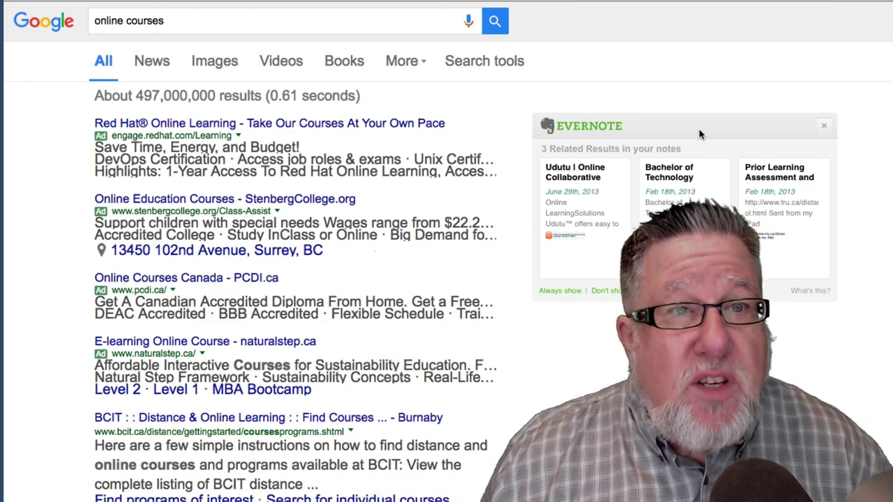
pyautogui.hscroll(2, 700, 131)
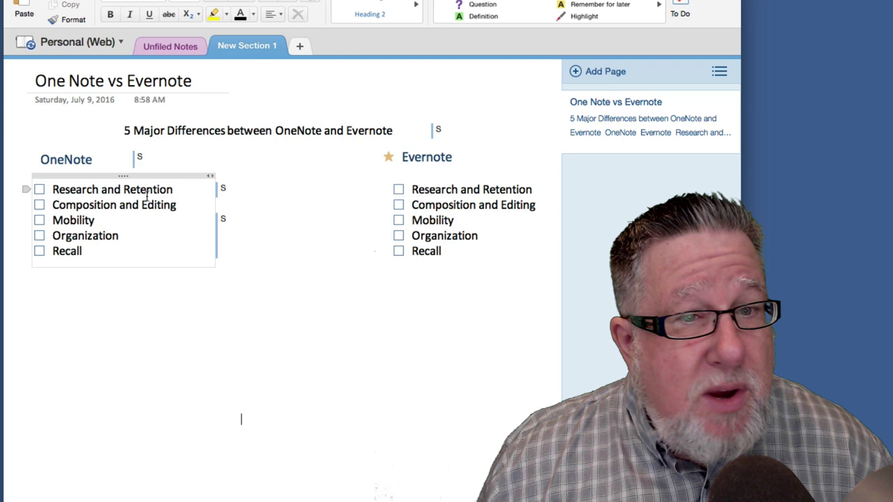
# Tick the Research and Retention checkbox under the Evernote heading
pyautogui.click(398, 190)
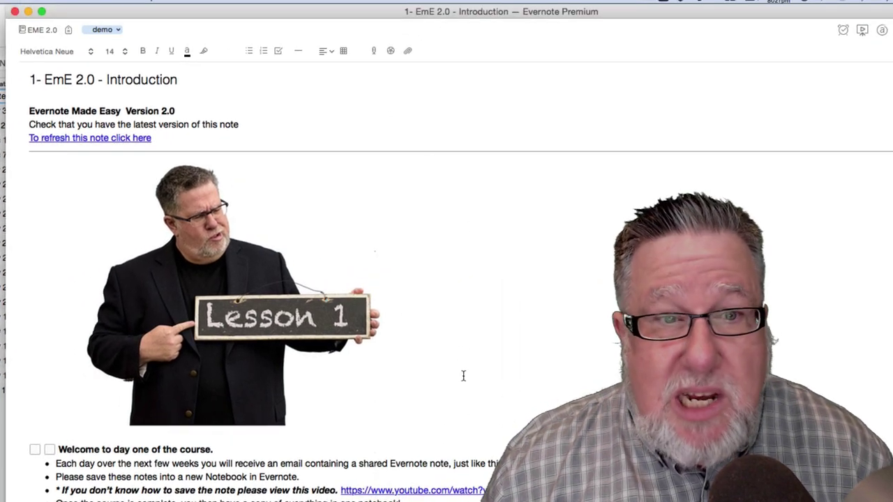
pyautogui.scroll(-5, 463, 376)
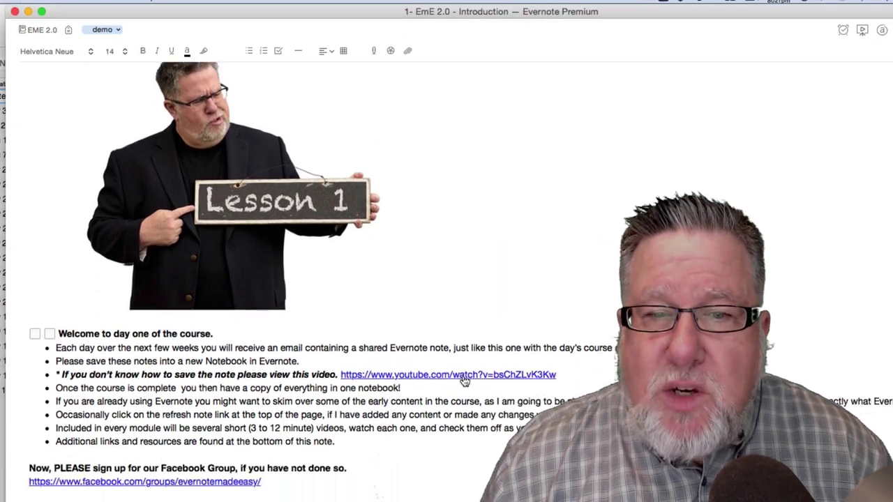
pyautogui.scroll(-20, 463, 381)
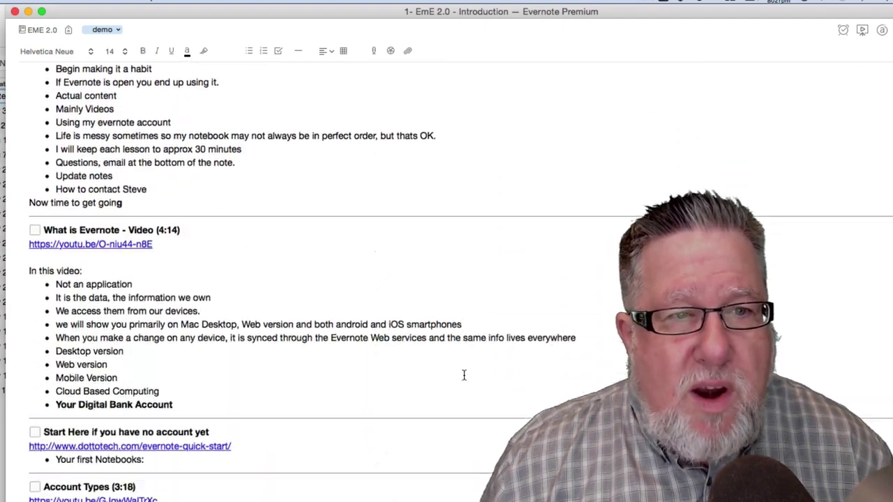
pyautogui.scroll(-17, 463, 375)
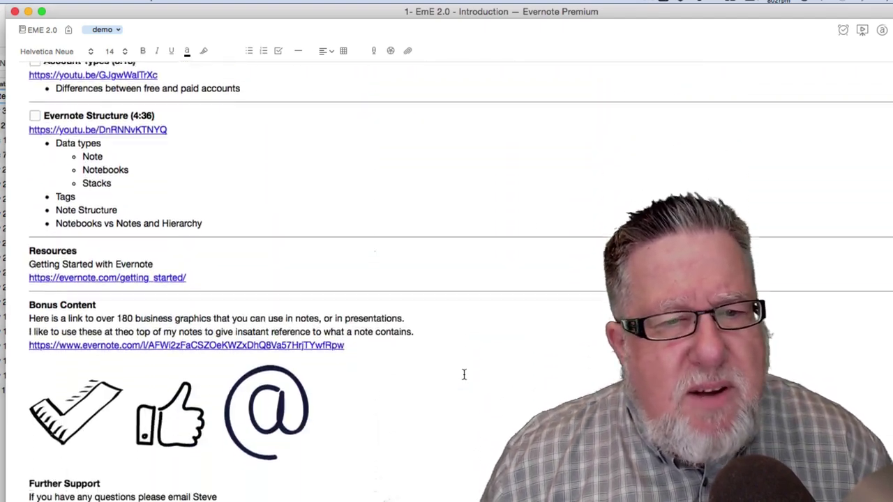
pyautogui.scroll(-1, 463, 375)
pyautogui.scroll(15, 463, 375)
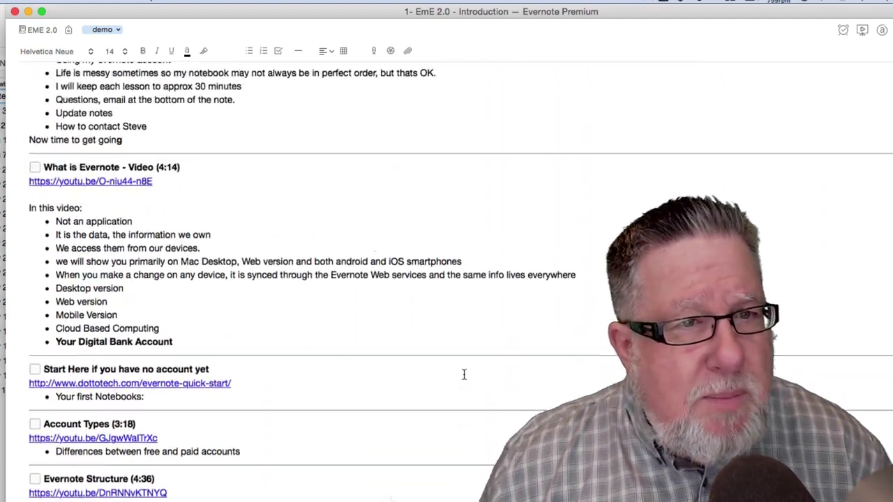
pyautogui.scroll(9, 463, 374)
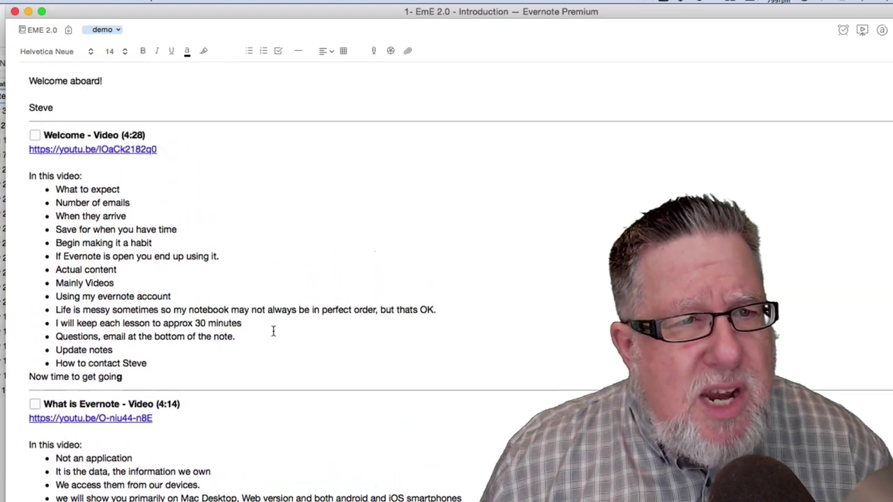
pyautogui.scroll(20, 273, 331)
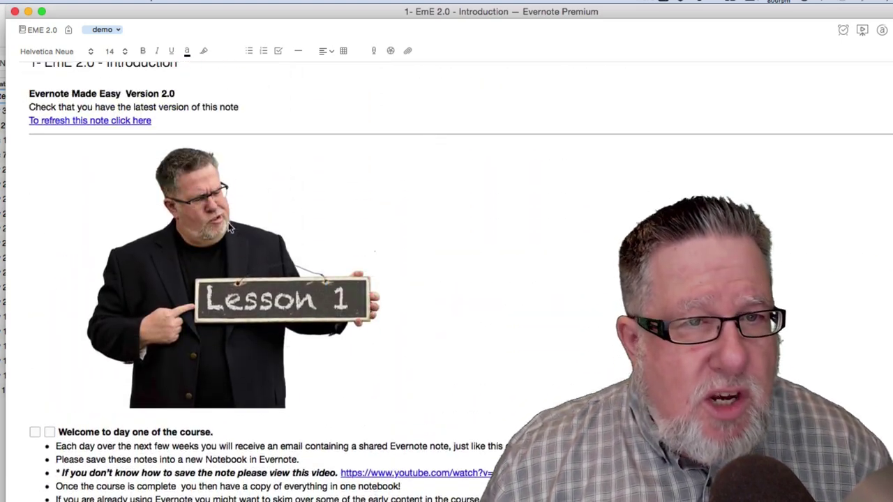
pyautogui.scroll(1, 230, 223)
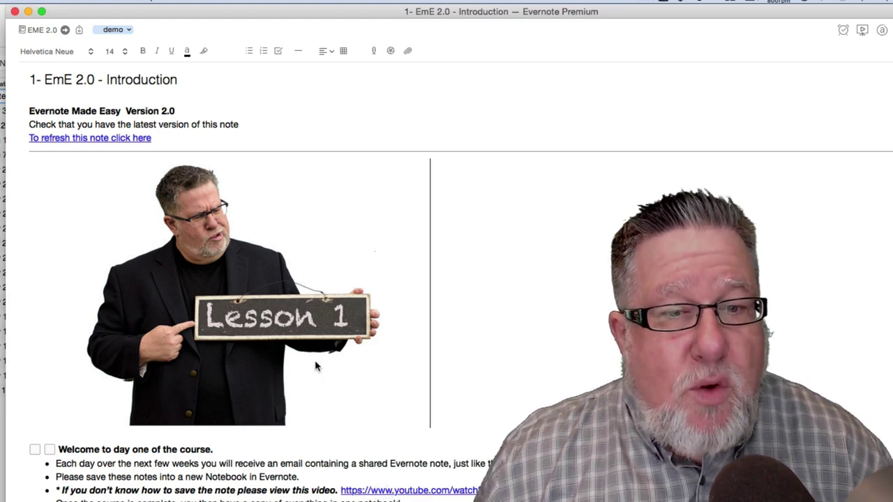
pyautogui.scroll(-5, 315, 366)
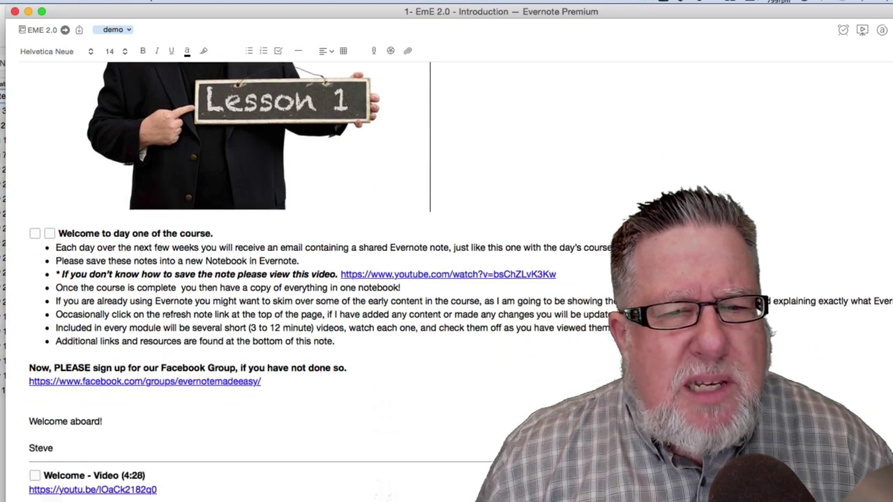
pyautogui.scroll(-6, 314, 365)
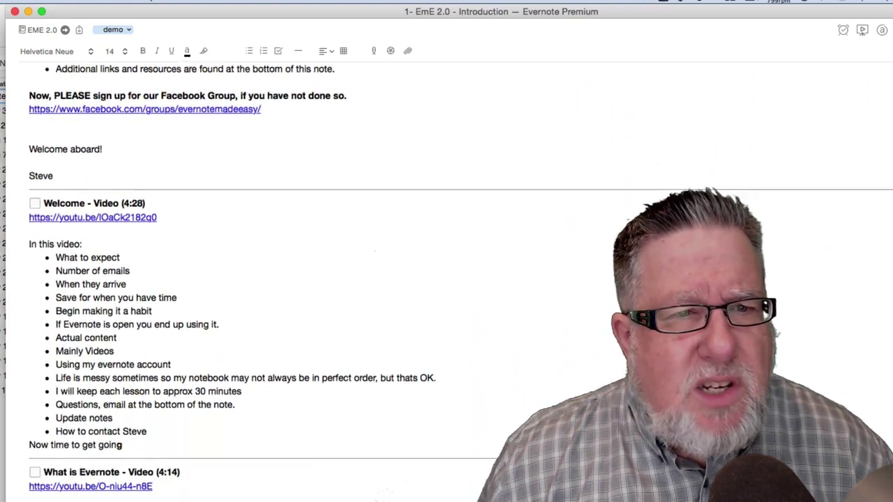
pyautogui.scroll(-1, 315, 314)
pyautogui.scroll(-11, 315, 314)
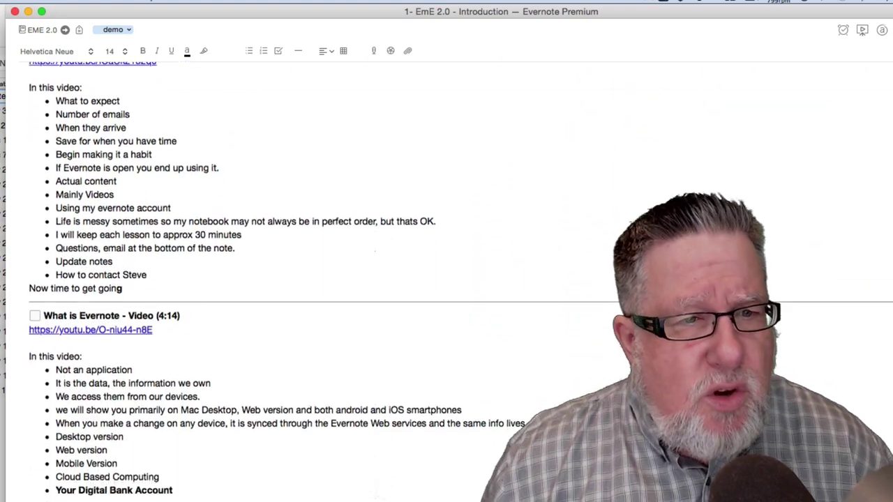
pyautogui.scroll(-5, 314, 314)
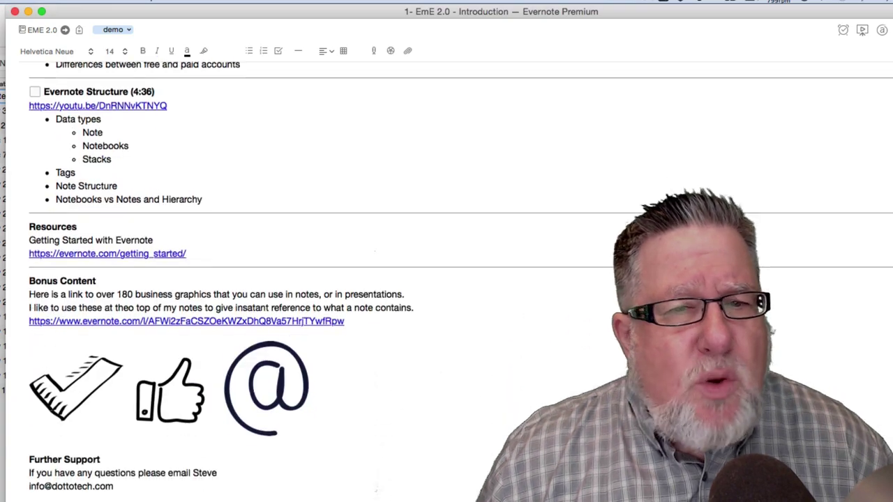
pyautogui.scroll(16, 314, 313)
pyautogui.scroll(14, 415, 434)
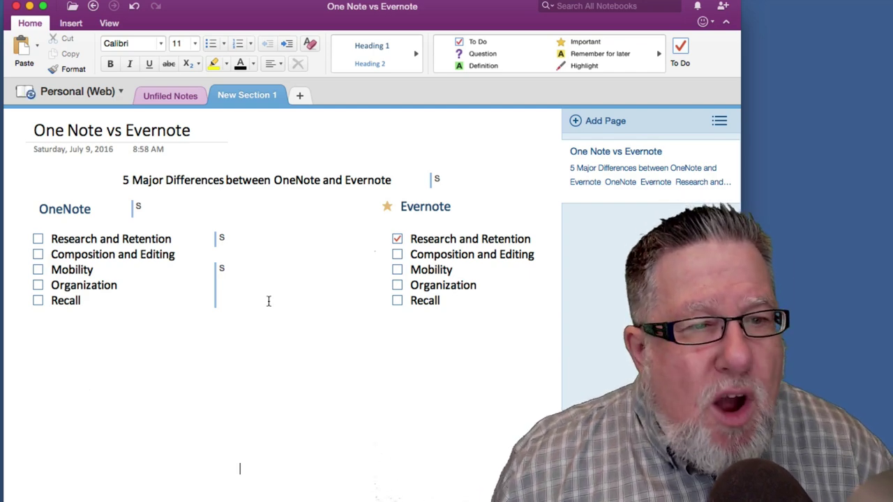
# Type an 'At any point' note, correct the 'Aty' typo, and move it under the Evernote column
pyautogui.scroll(1, 82, 373)
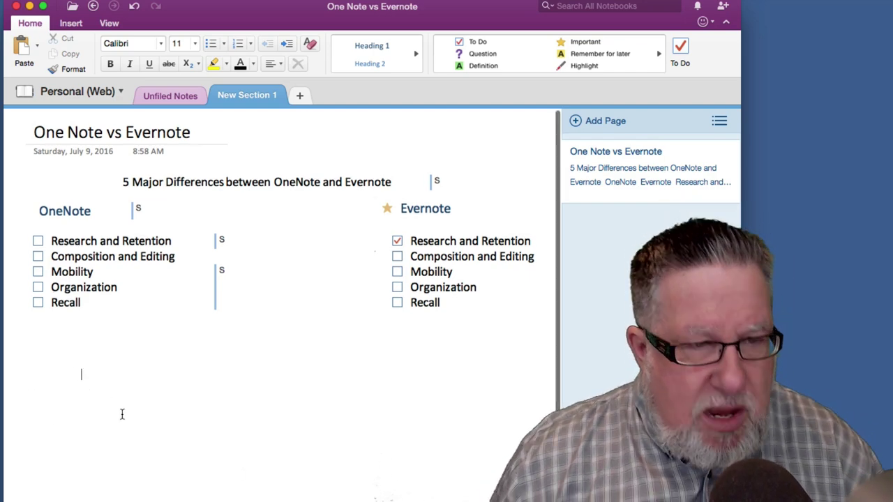
pyautogui.write('Aty')
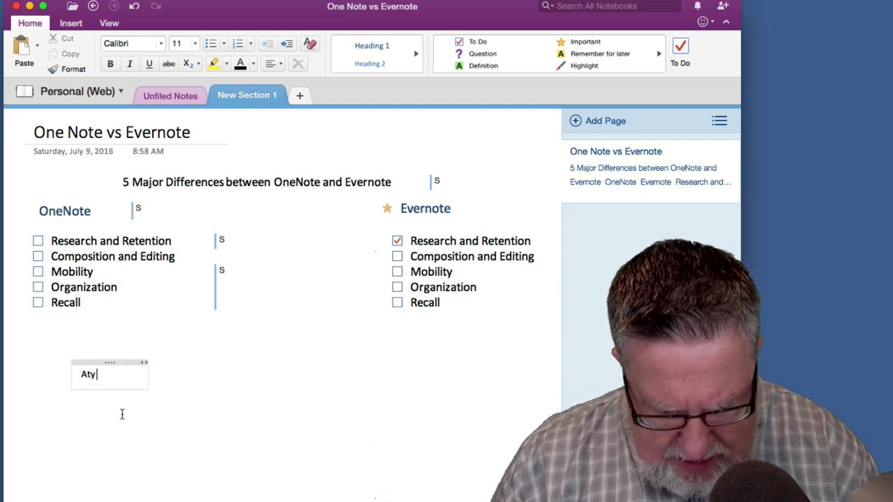
pyautogui.write(' any point')
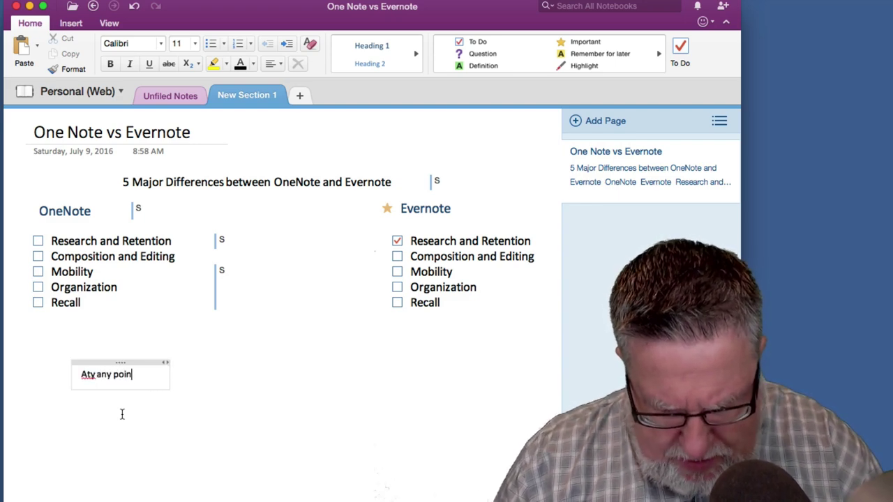
pyautogui.doubleClick(82, 375)
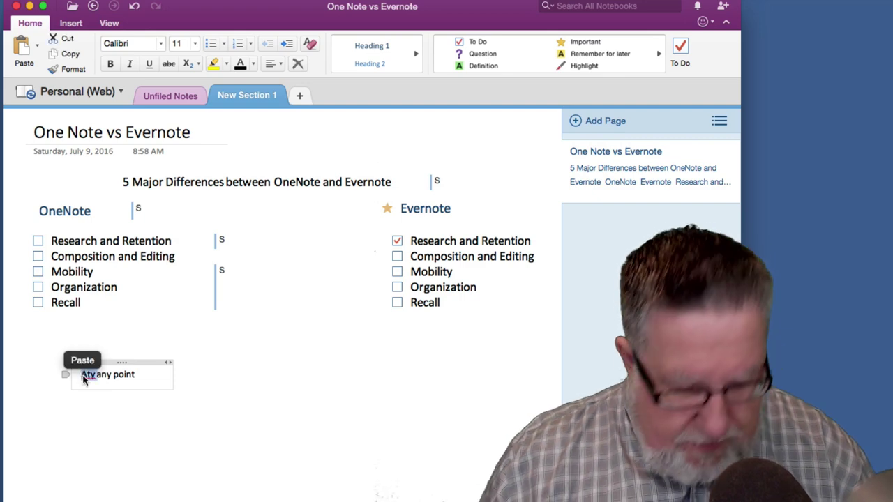
pyautogui.write('At')
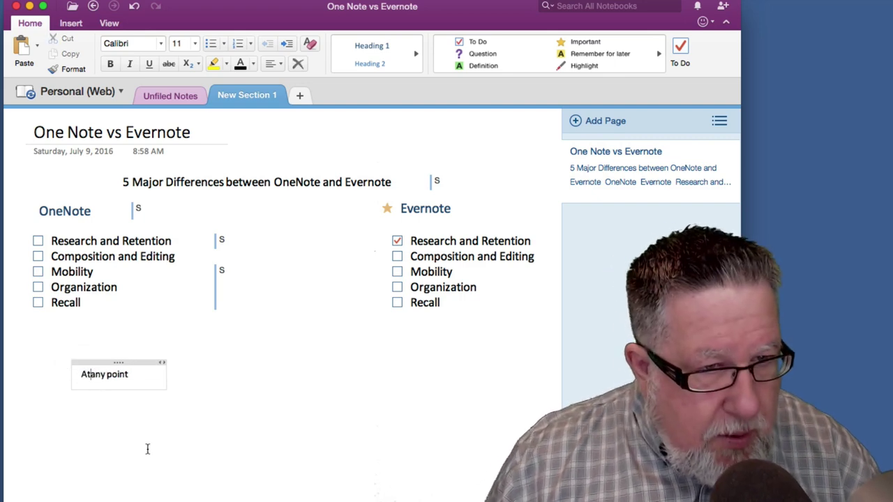
pyautogui.click(147, 449)
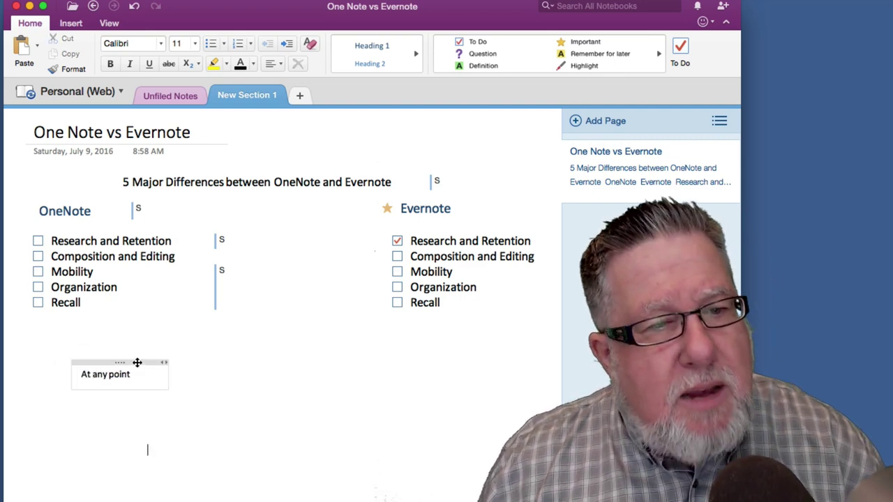
pyautogui.moveTo(137, 361); pyautogui.dragTo(470, 358)
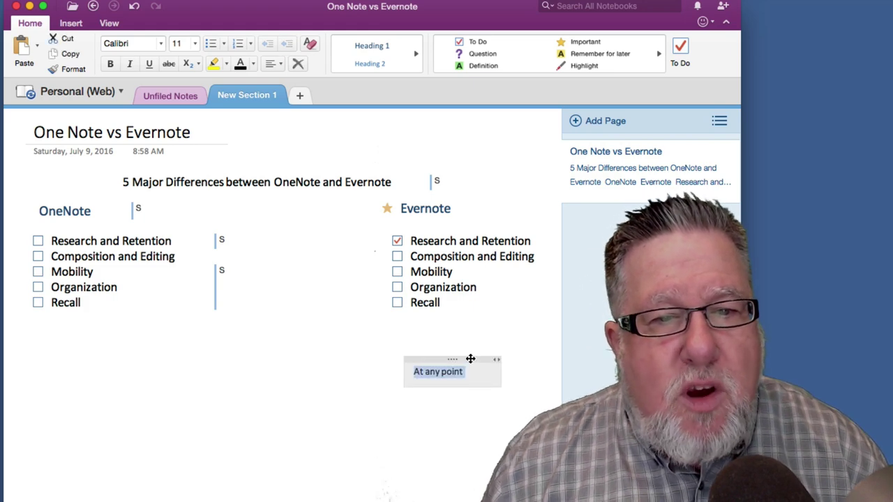
pyautogui.click(454, 496)
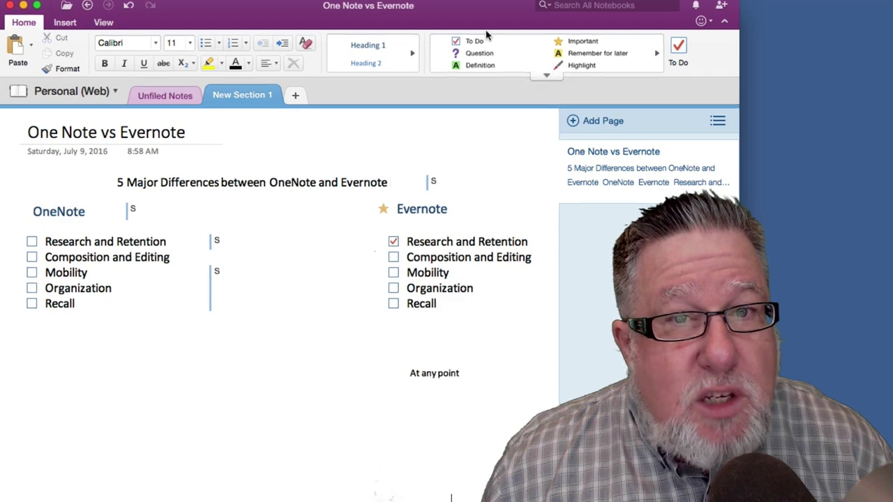
# Apply the Idea tag to the Evernote heading so a lightbulb joins its Important star
pyautogui.click(546, 74)
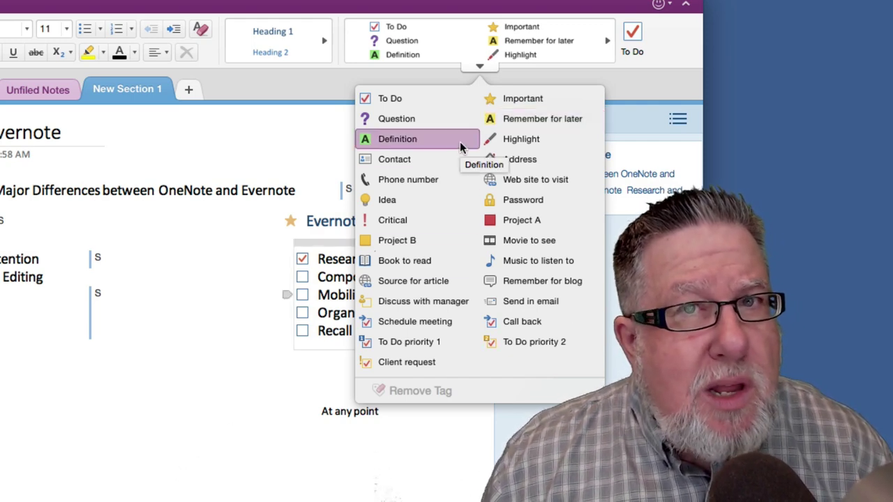
pyautogui.click(256, 488)
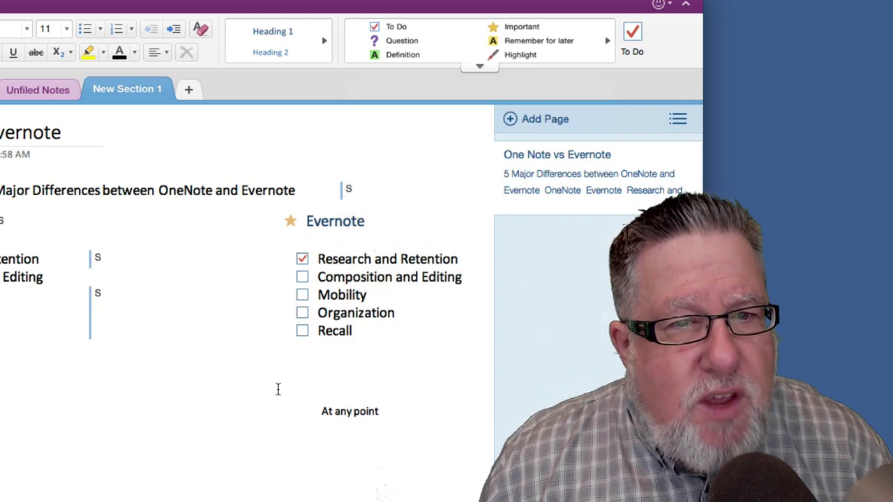
pyautogui.click(344, 220)
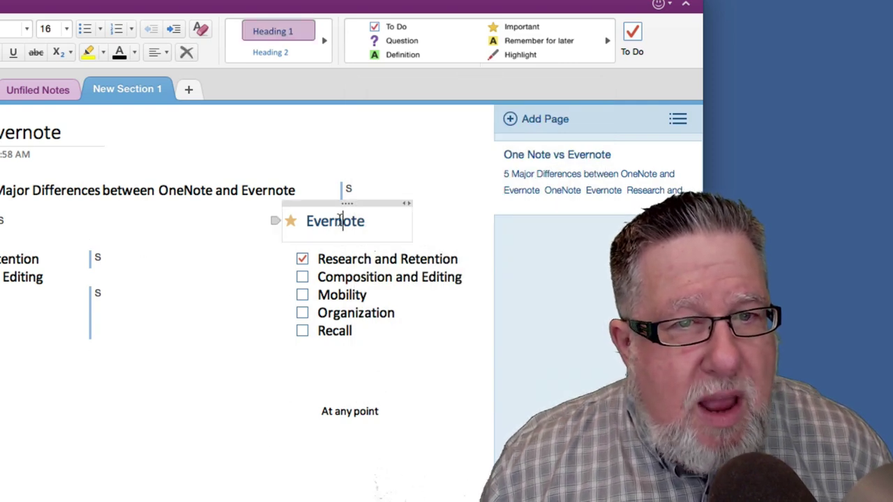
pyautogui.click(523, 26)
pyautogui.click(520, 27)
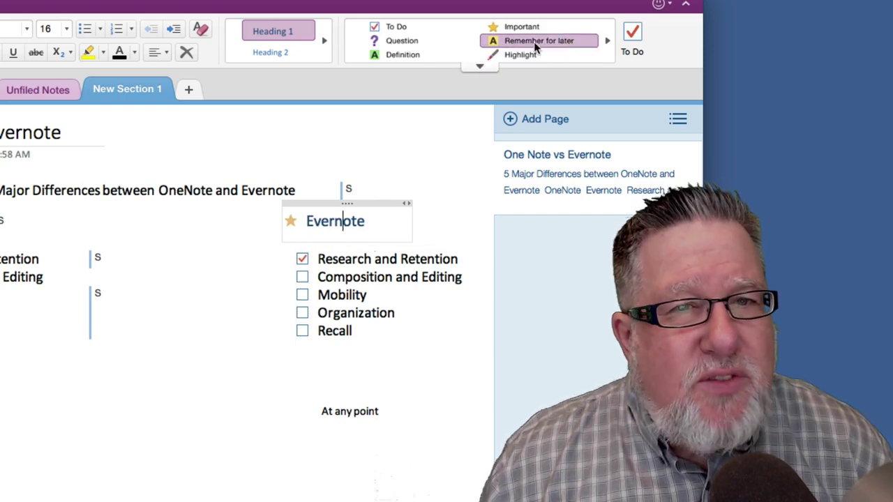
pyautogui.click(479, 66)
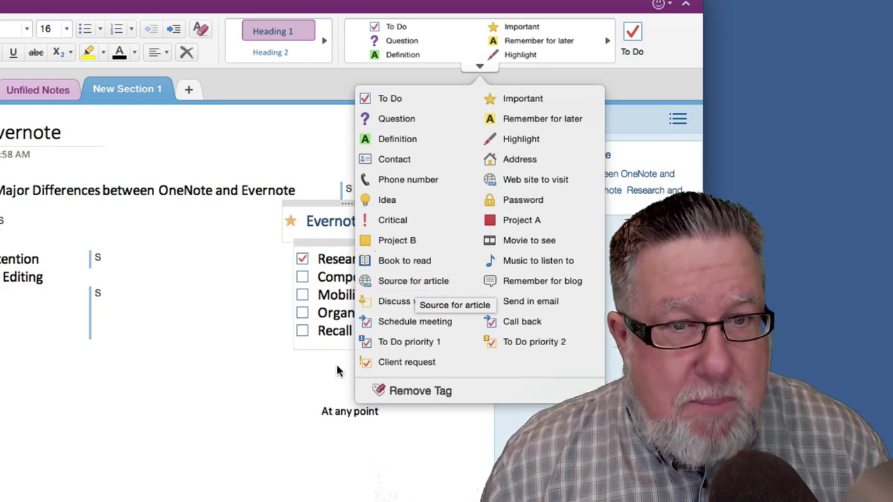
pyautogui.press('Escape')
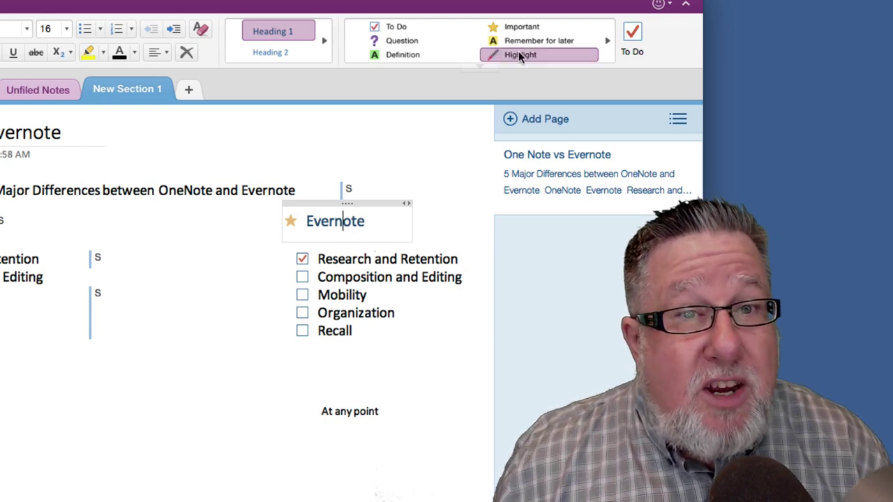
pyautogui.click(479, 64)
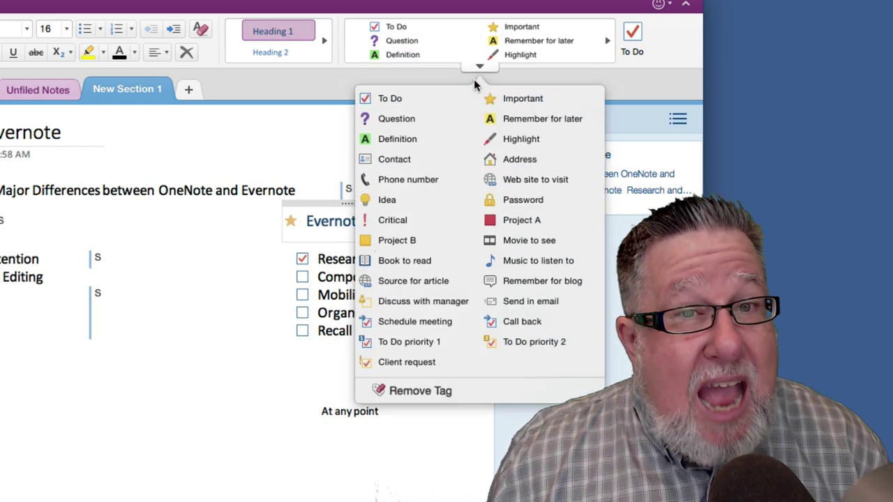
pyautogui.click(408, 202)
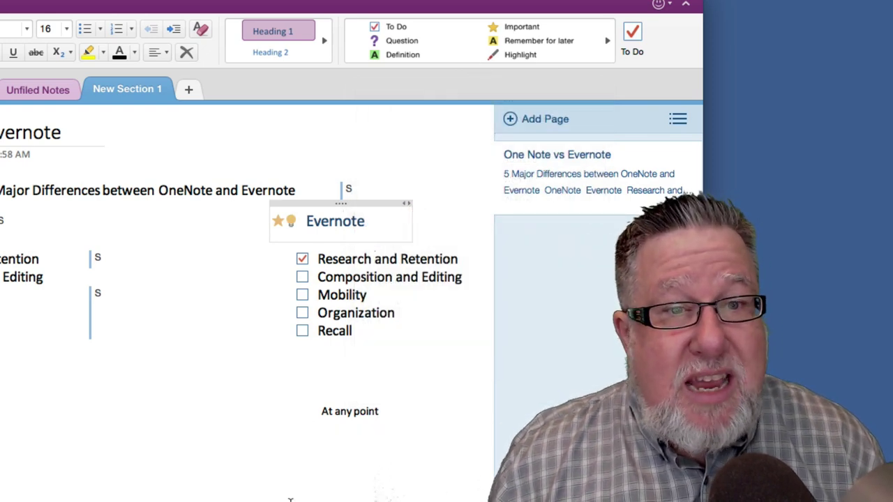
pyautogui.click(290, 499)
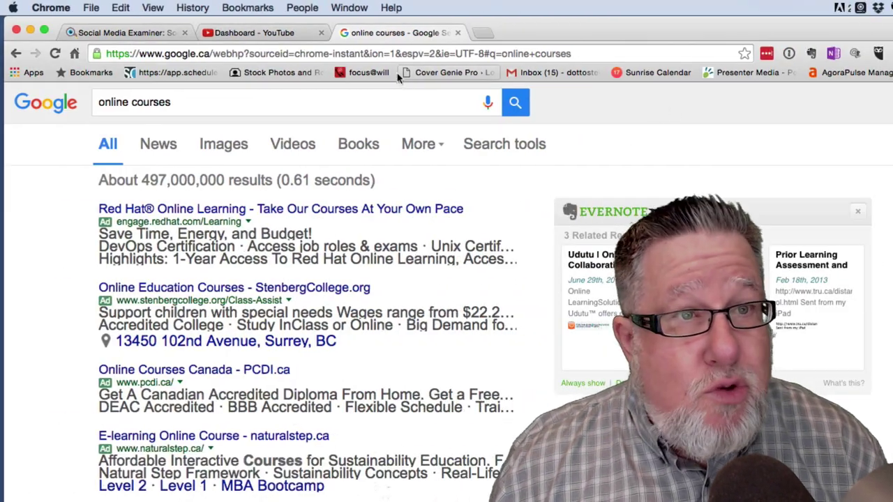
# Copy the link address of the 'Evernote's New Pricing' video from the YouTube Studio dashboard
pyautogui.click(272, 33)
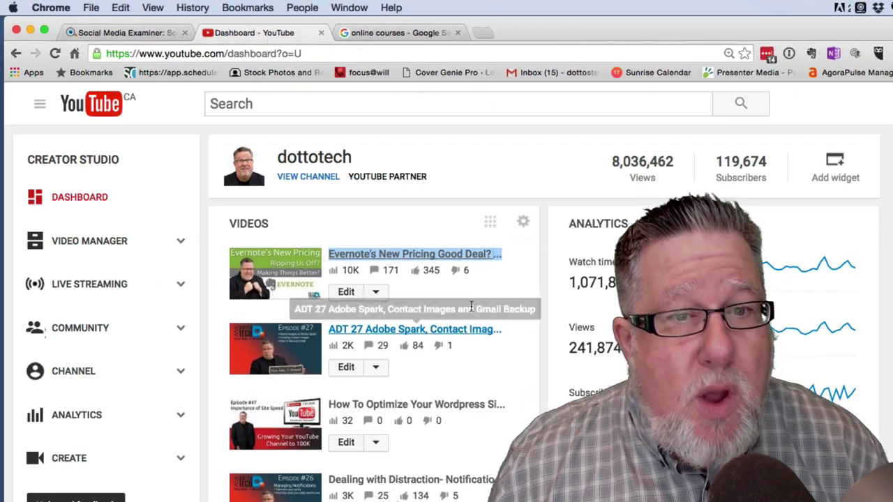
pyautogui.rightClick(457, 253)
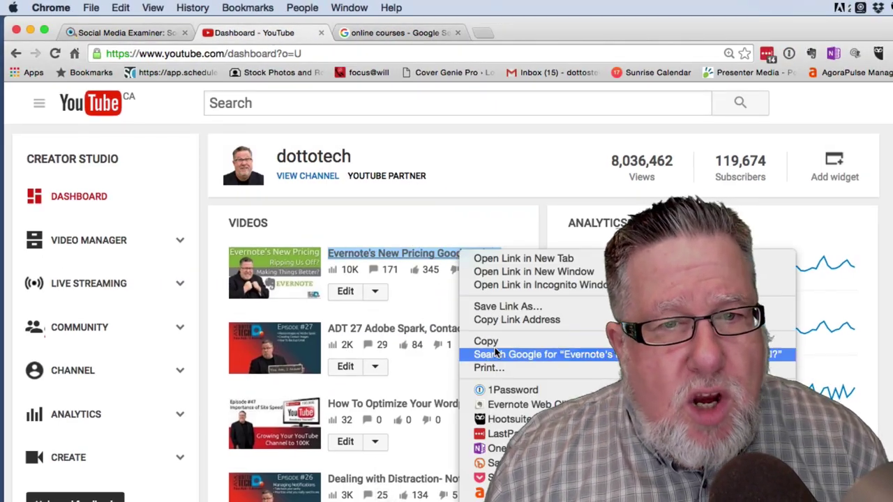
pyautogui.click(507, 321)
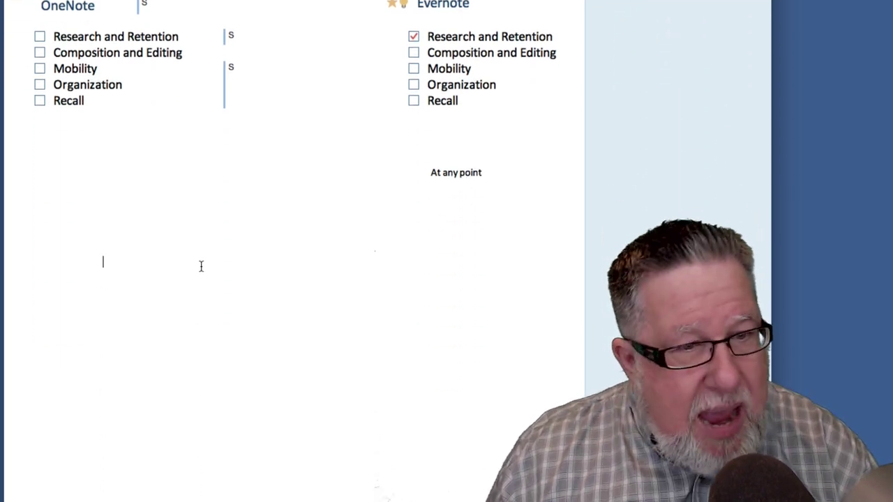
# Paste the pricing video link below the checklists, move it into place, and test play/pause
pyautogui.press('super+v')
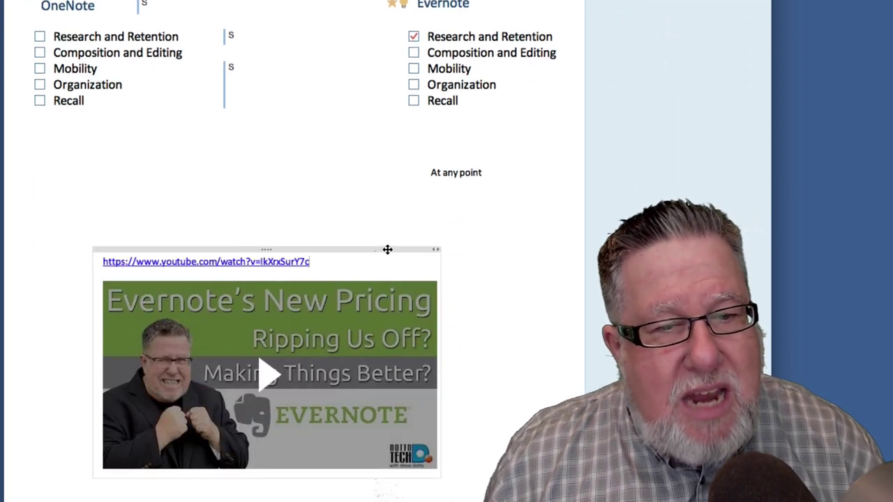
pyautogui.moveTo(387, 249); pyautogui.dragTo(352, 159)
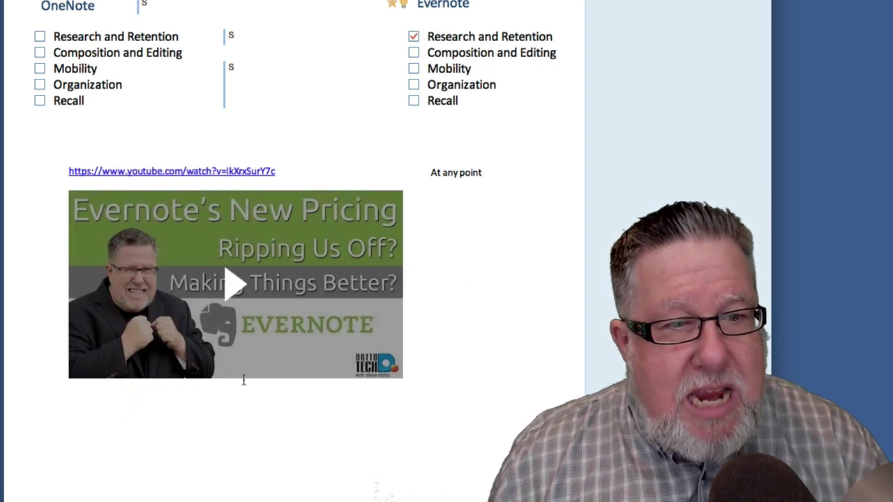
pyautogui.click(231, 286)
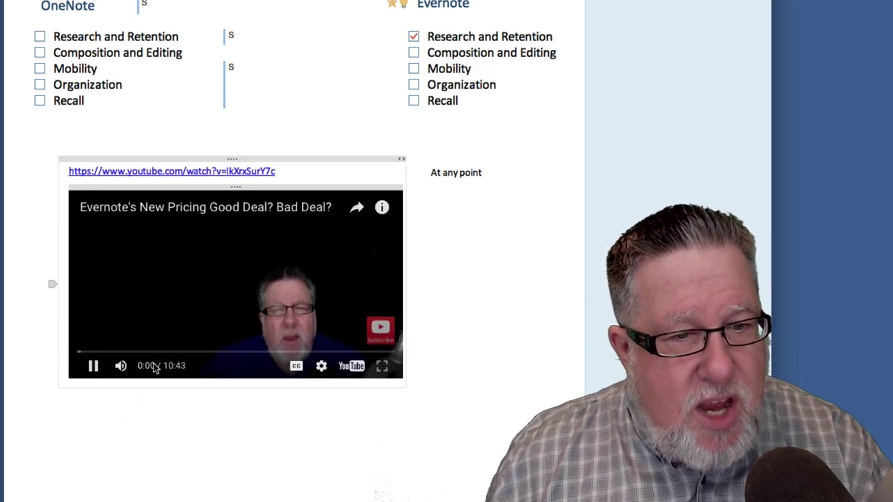
pyautogui.click(92, 366)
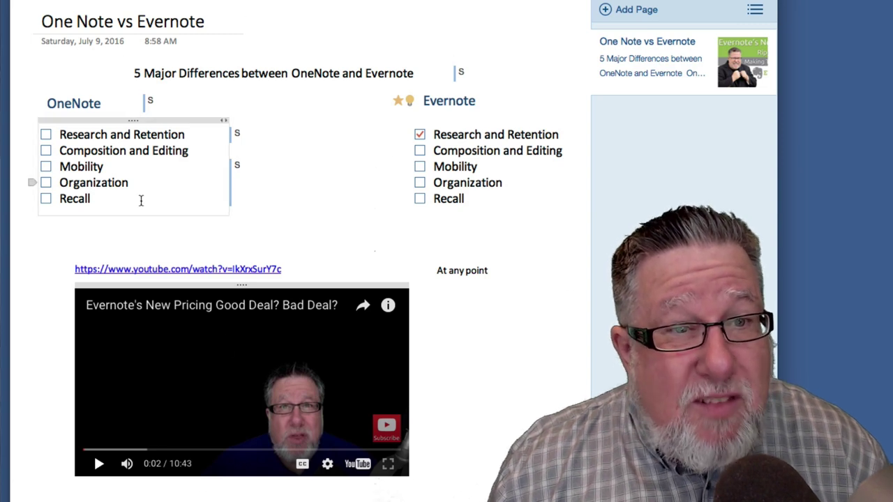
# Tick Composition and Editing under OneNote and nudge the video block lower on the page
pyautogui.click(46, 151)
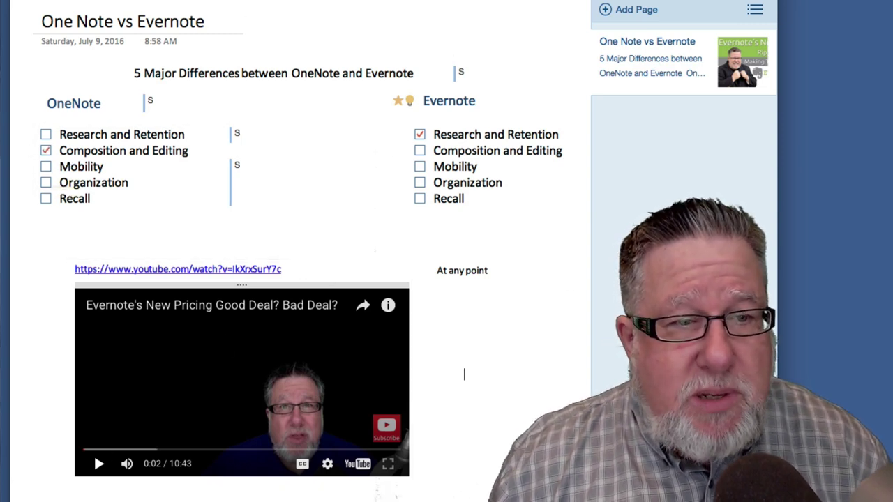
pyautogui.moveTo(329, 257); pyautogui.dragTo(307, 306)
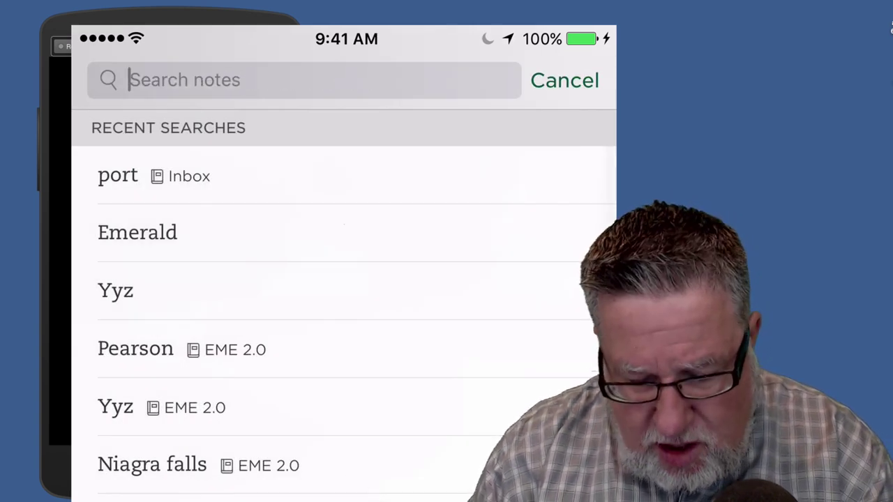
# Erase 'online' from the Evernote search field and cancel search to return home
pyautogui.write('on')
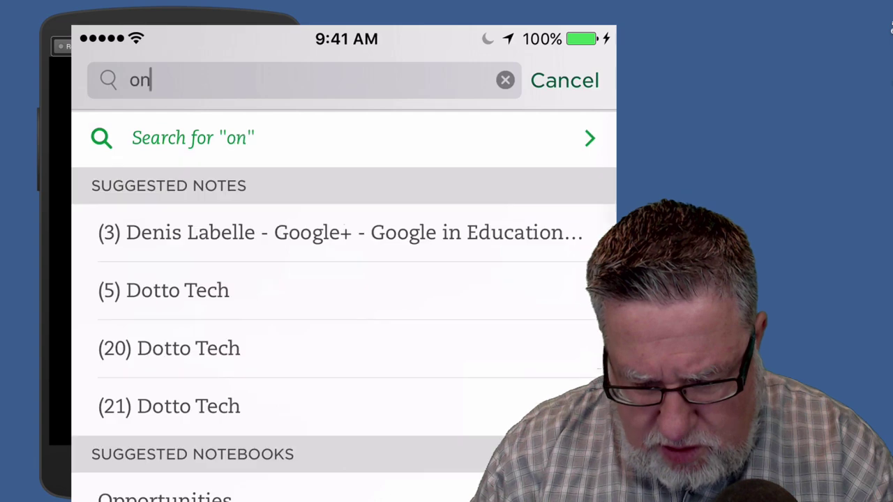
pyautogui.write('li')
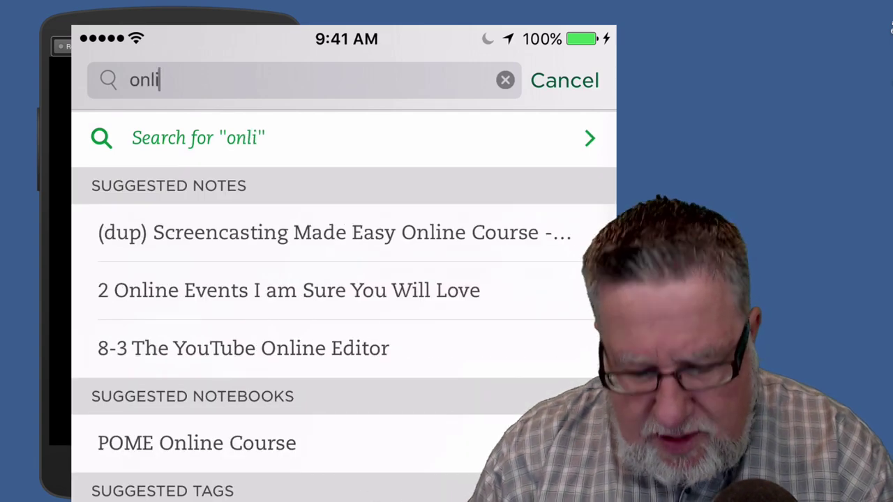
pyautogui.write('ne')
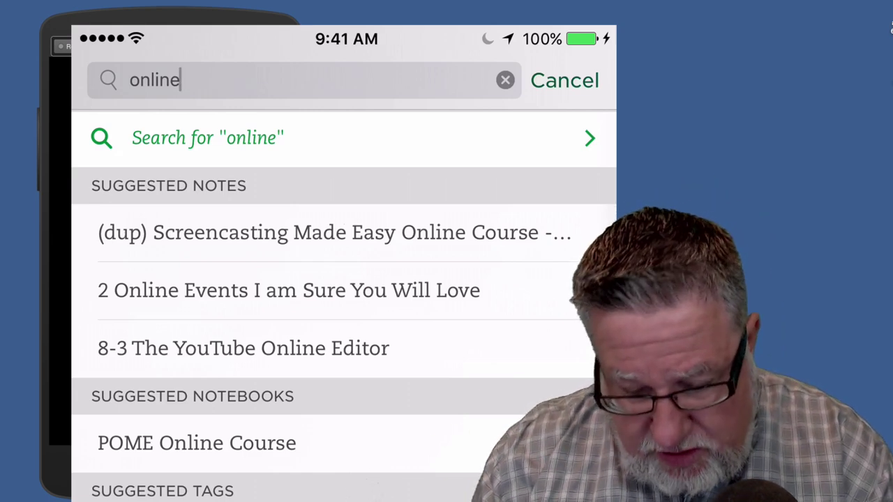
pyautogui.click(180, 80)
pyautogui.press('BackSpace')
pyautogui.press('BackSpace')
pyautogui.press('BackSpace')
pyautogui.press('BackSpace')
pyautogui.press('BackSpace')
pyautogui.press('BackSpace')
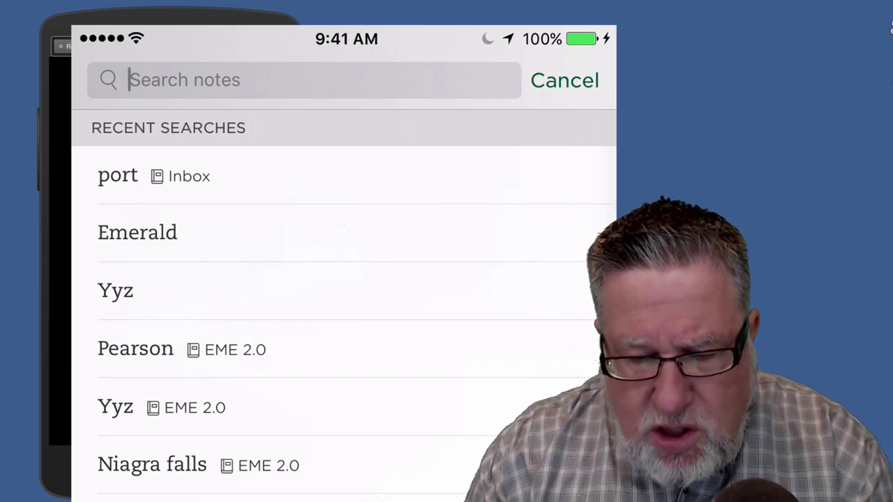
pyautogui.click(564, 80)
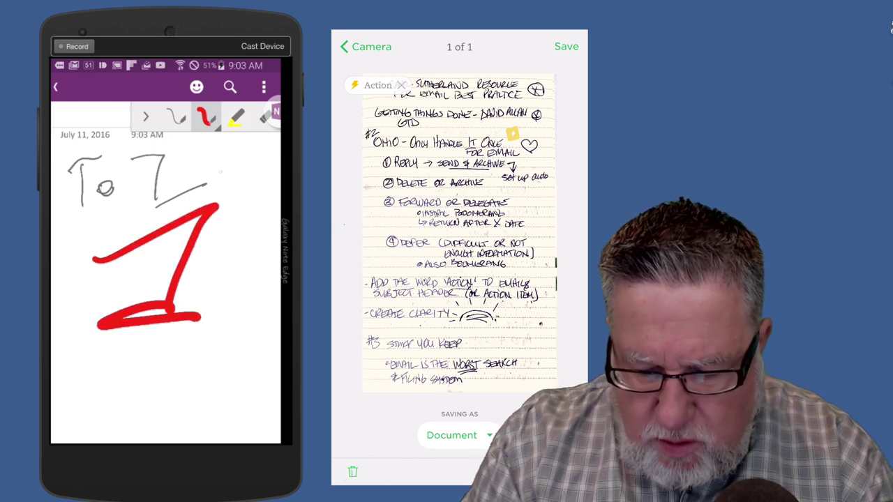
# Swipe a yellow highlighter stroke across the sketch, then open the quick-note panel
pyautogui.click(235, 117)
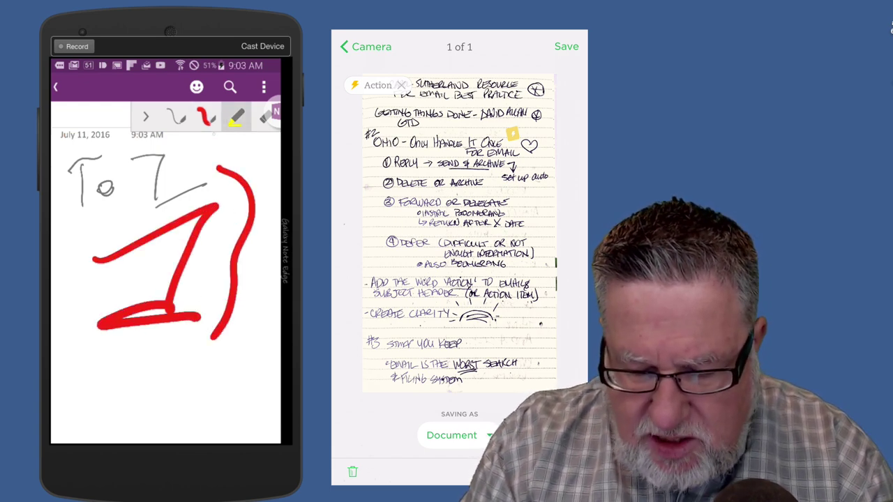
pyautogui.moveTo(93, 280); pyautogui.dragTo(163, 275)
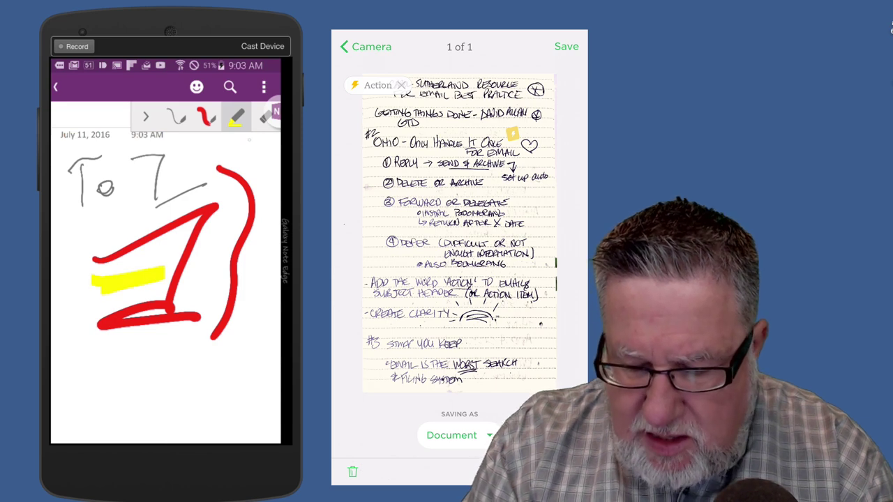
pyautogui.click(274, 112)
pyautogui.click(253, 129)
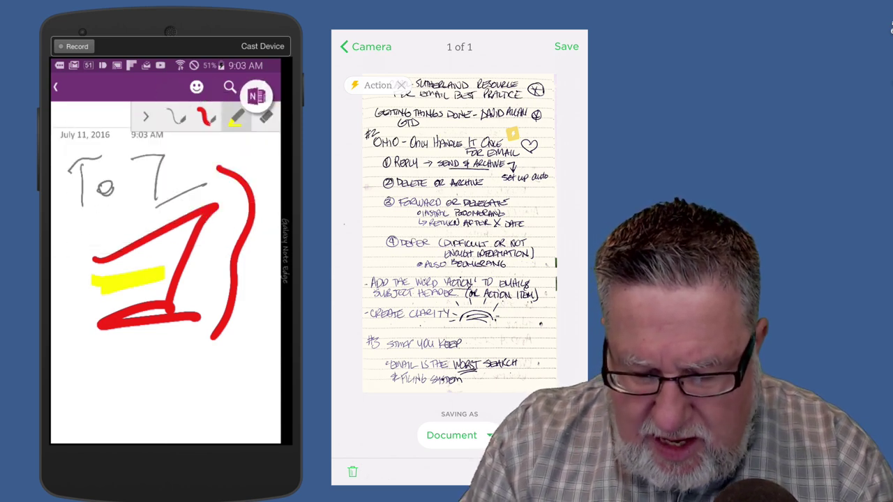
pyautogui.click(144, 117)
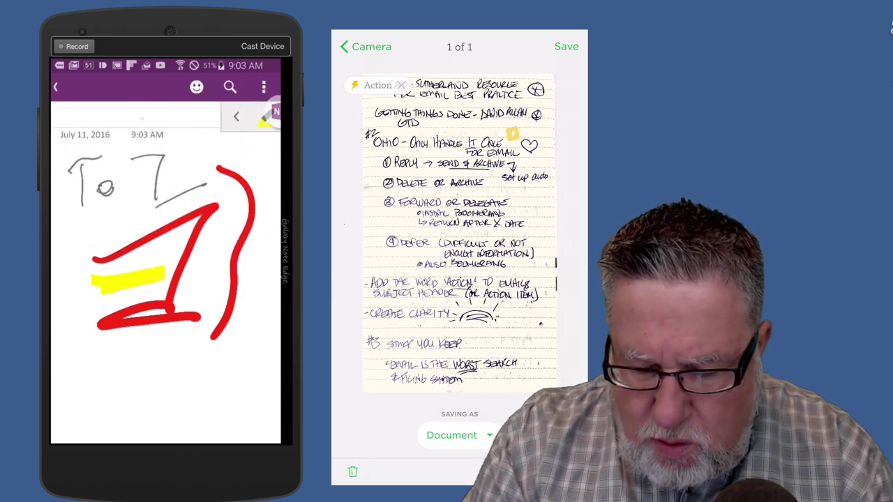
pyautogui.click(235, 117)
pyautogui.click(275, 112)
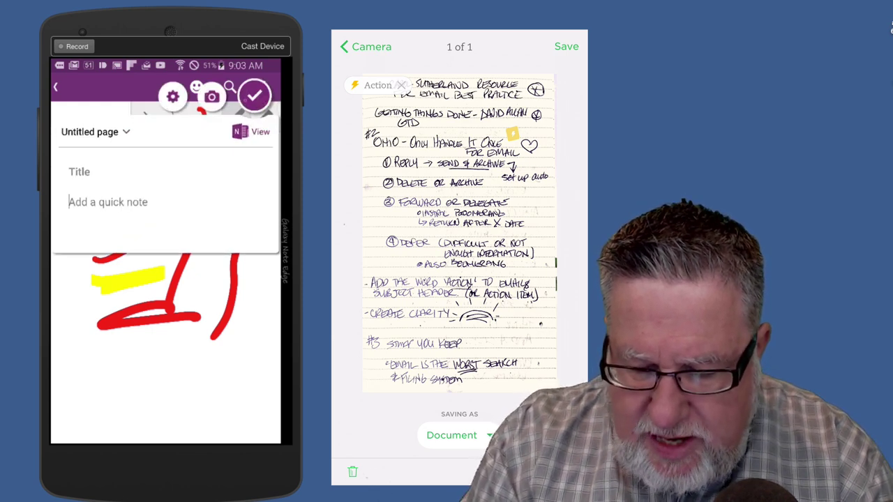
pyautogui.press('Escape')
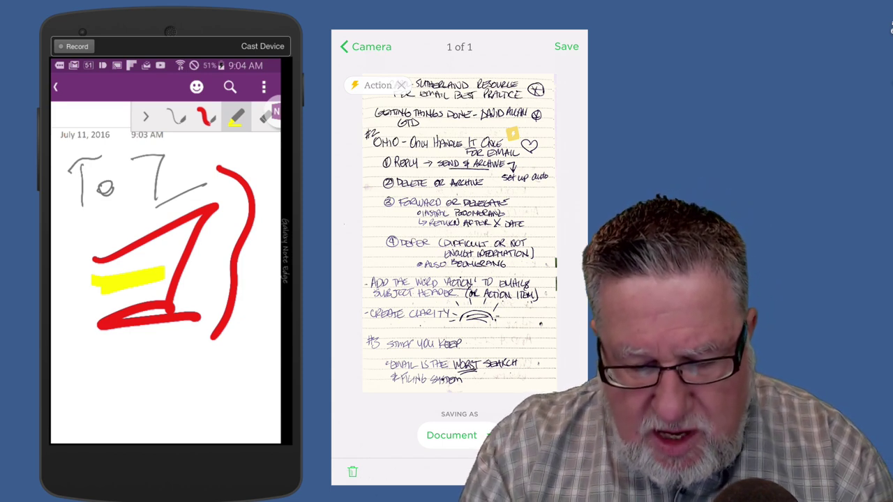
# Handwrite 'To make Notes' with the pen below the sketch, then return to typing mode
pyautogui.click(177, 116)
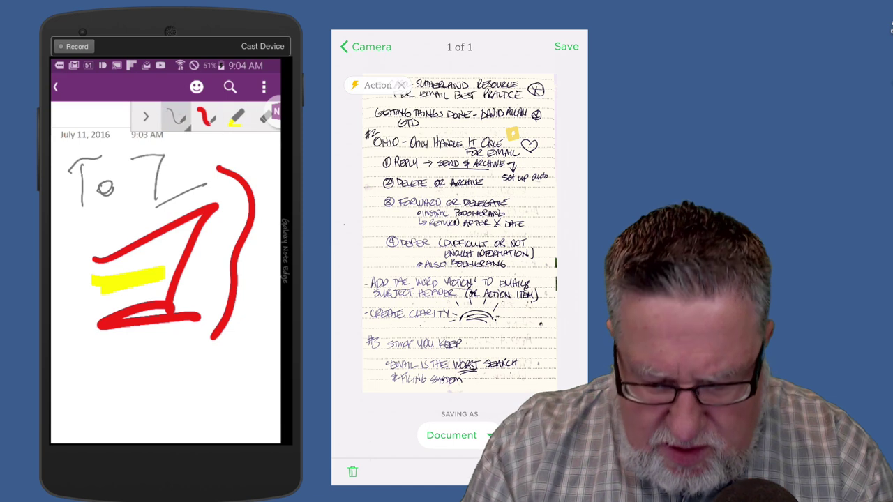
pyautogui.moveTo(99, 360)
pyautogui.mouseDown()
pyautogui.moveTo(102, 388)
pyautogui.moveTo(122, 354)
pyautogui.moveTo(123, 372)
pyautogui.moveTo(185, 383)
pyautogui.mouseUp()
pyautogui.moveTo(201, 346); pyautogui.dragTo(199, 382)
pyautogui.moveTo(213, 366)
pyautogui.mouseDown()
pyautogui.moveTo(218, 381)
pyautogui.moveTo(230, 376)
pyautogui.mouseUp()
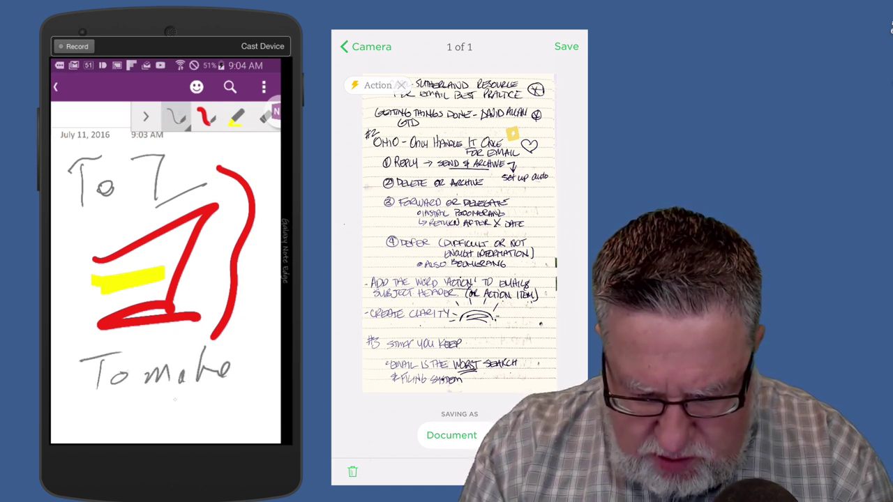
pyautogui.moveTo(153, 398)
pyautogui.mouseDown()
pyautogui.moveTo(169, 421)
pyautogui.moveTo(182, 389)
pyautogui.mouseUp()
pyautogui.moveTo(195, 403)
pyautogui.mouseDown()
pyautogui.moveTo(209, 413)
pyautogui.moveTo(226, 402)
pyautogui.mouseUp()
pyautogui.moveTo(221, 409)
pyautogui.mouseDown()
pyautogui.moveTo(234, 406)
pyautogui.moveTo(229, 417)
pyautogui.mouseUp()
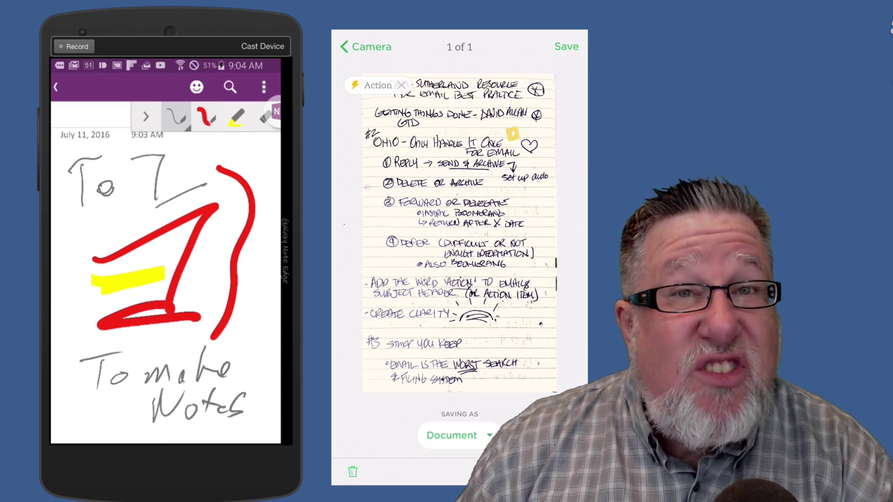
pyautogui.hscroll(1, 166, 279)
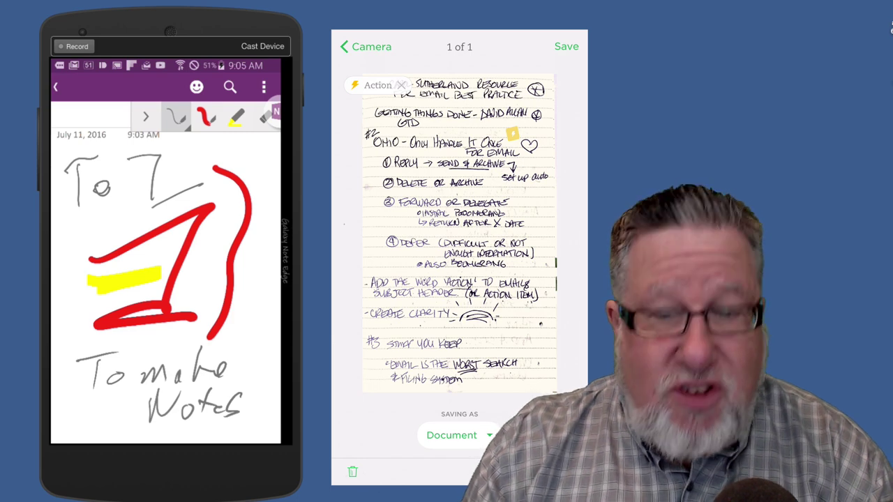
pyautogui.click(57, 230)
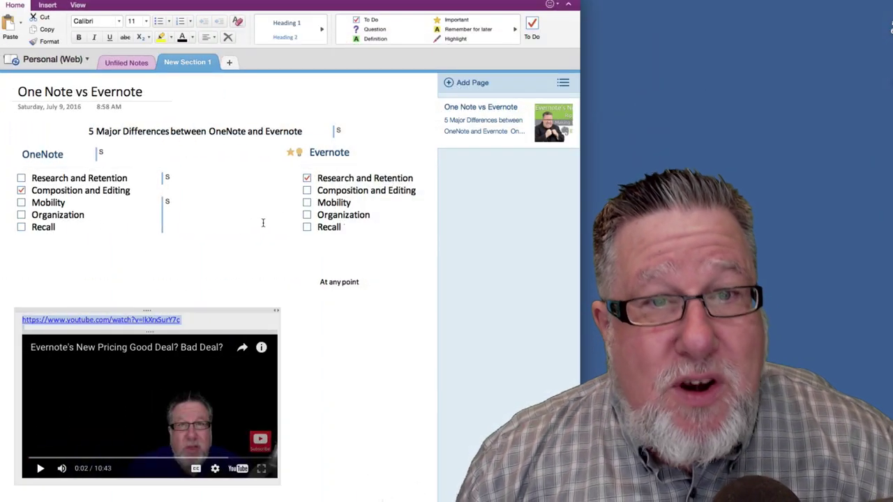
# Tick Mobility in the Evernote checklist, then in the OneNote checklist
pyautogui.scroll(-1, 260, 223)
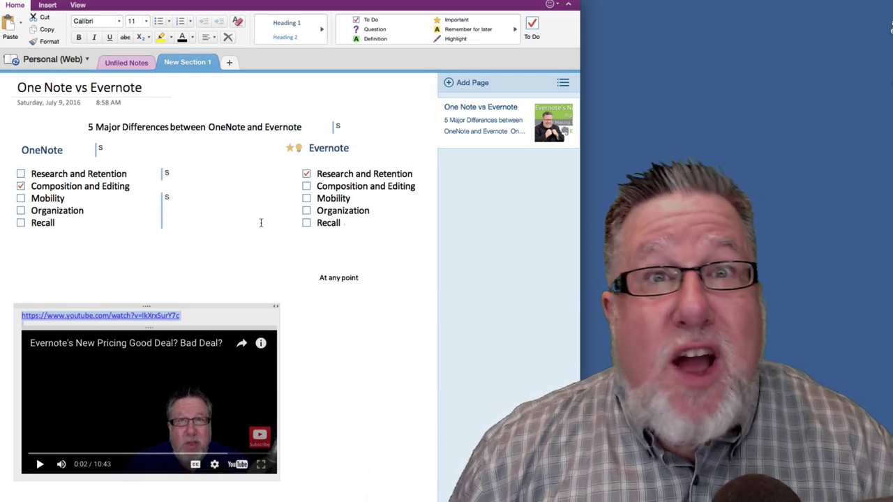
pyautogui.click(306, 198)
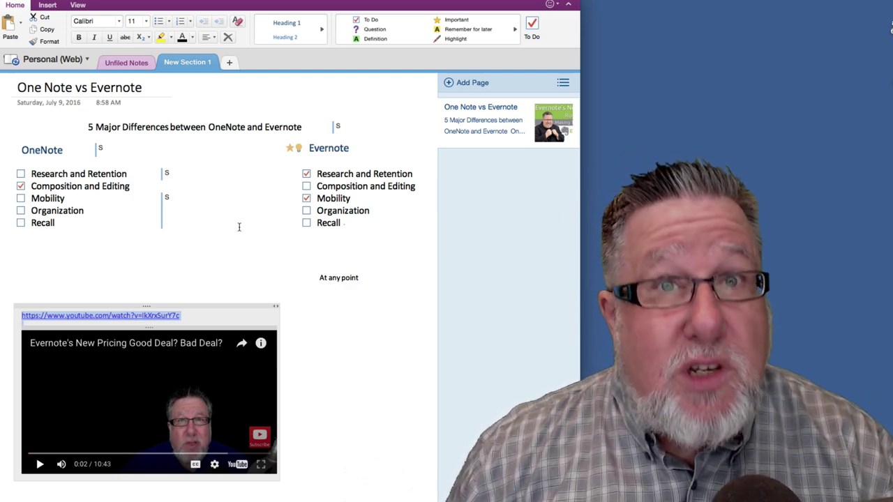
pyautogui.click(21, 198)
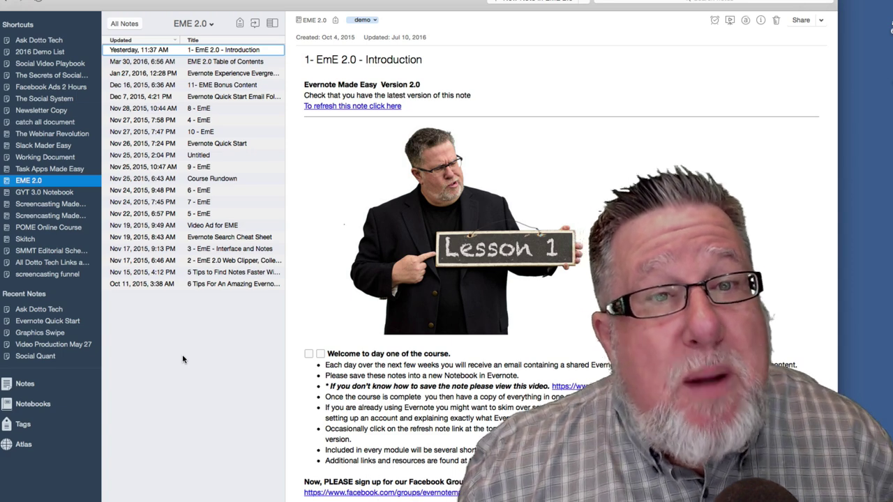
# Open the demo tag in the Evernote note header for editing
pyautogui.click(373, 21)
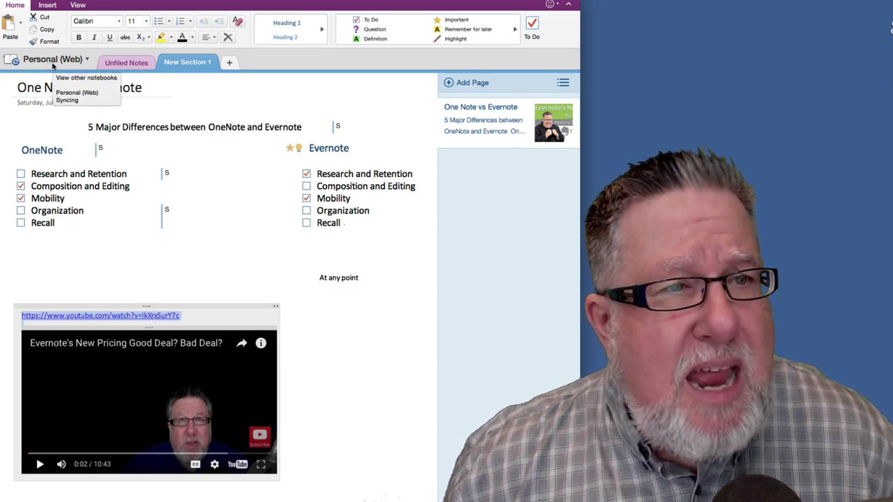
pyautogui.click(55, 62)
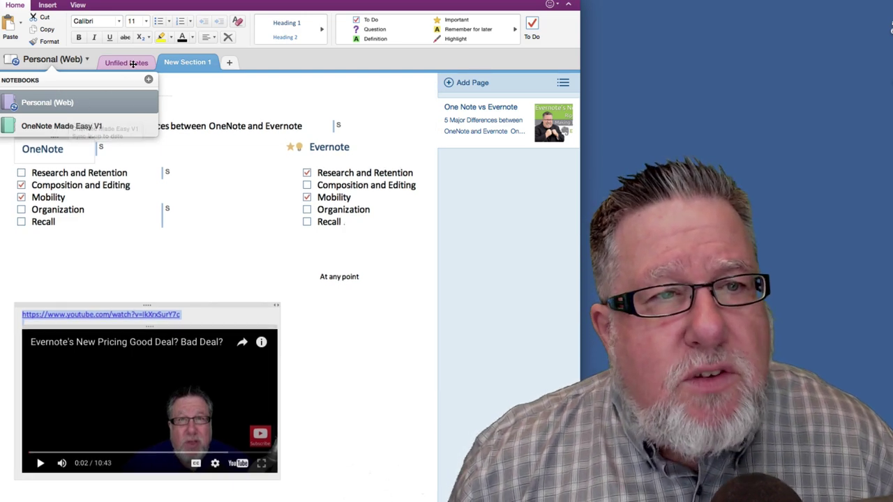
pyautogui.click(225, 77)
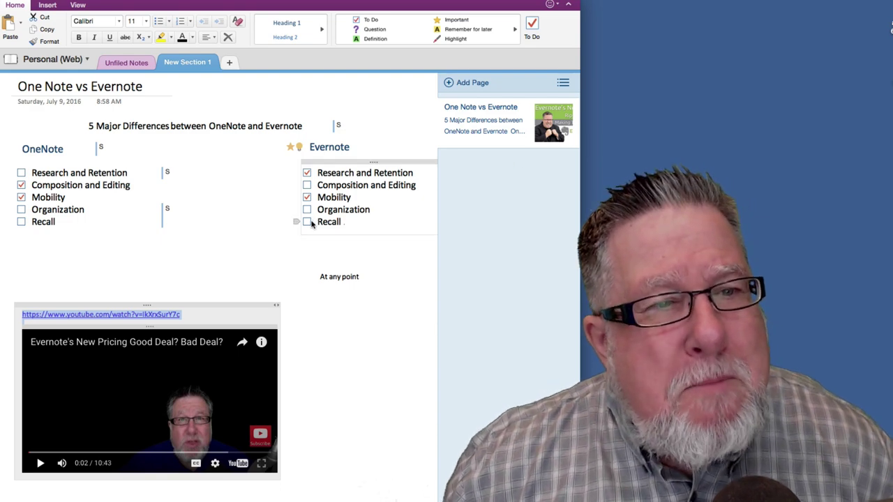
# Tick Organization under both OneNote and Evernote, plus Recall under Evernote
pyautogui.click(21, 210)
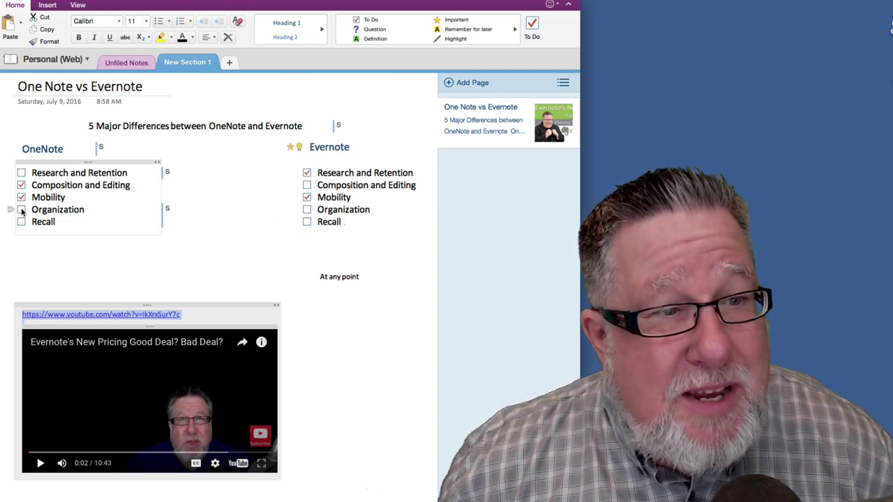
pyautogui.click(308, 212)
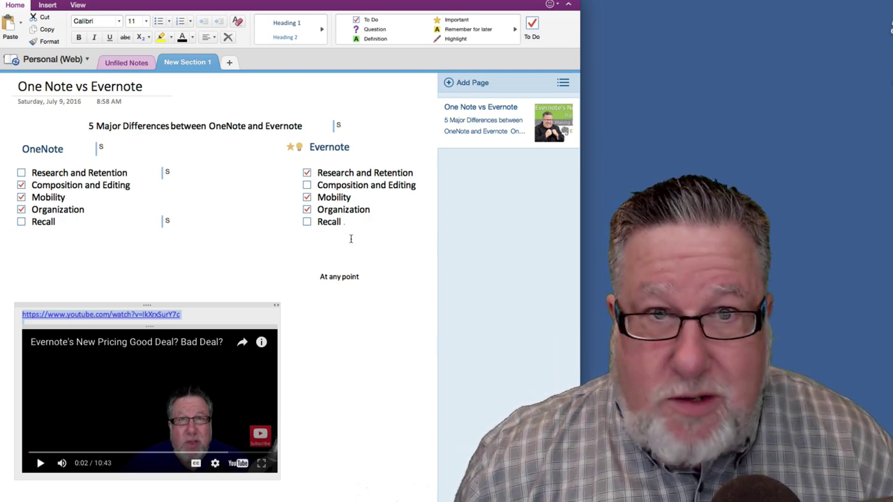
pyautogui.click(306, 221)
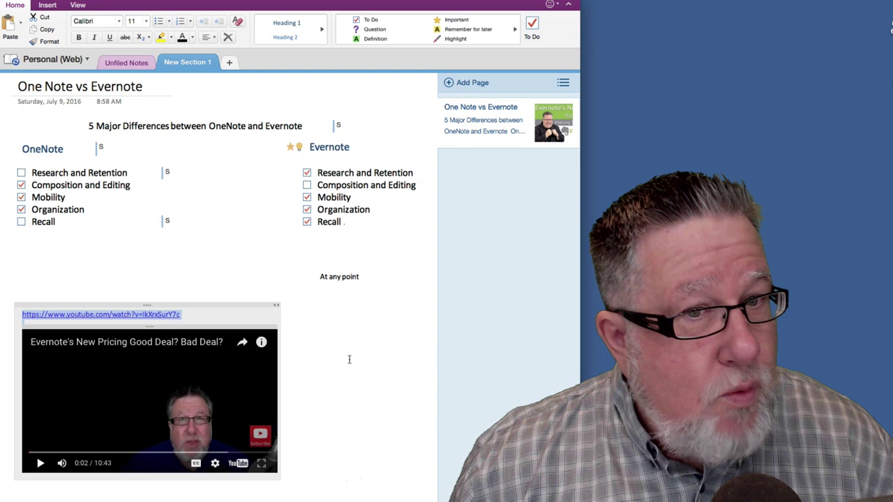